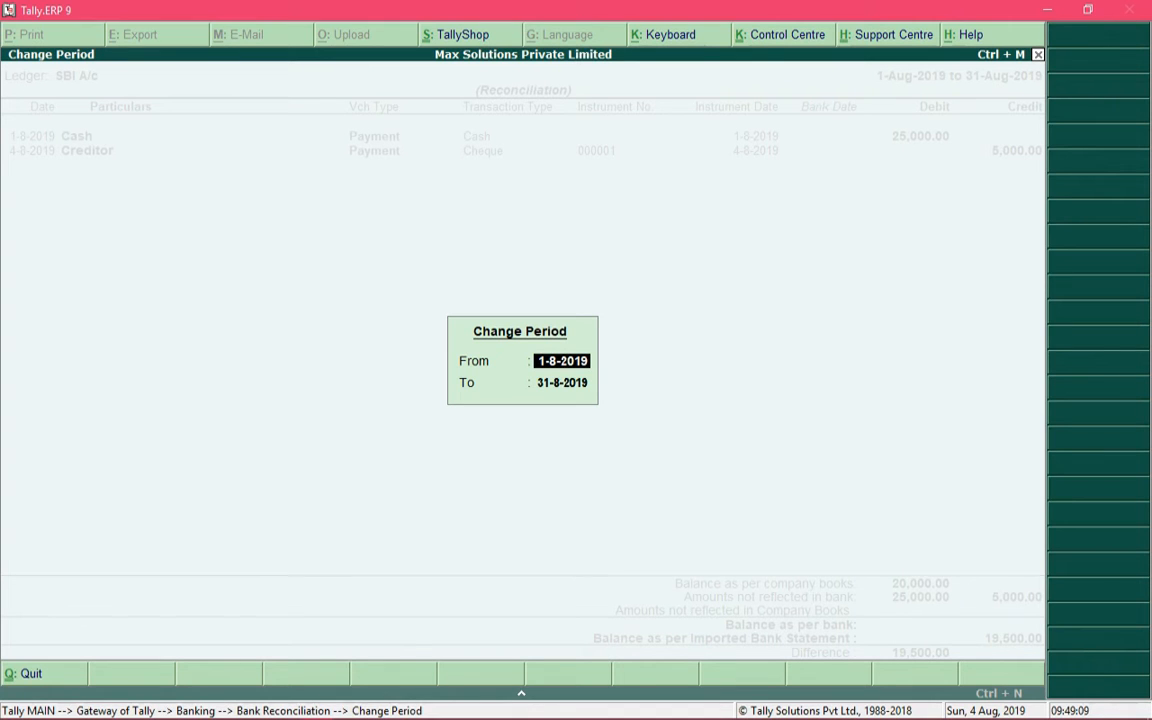
Accept 1-8-2019 to 31-8-2019 as the reconciliation period for the SBI A/c ledger.
key(Return)
key(Down)
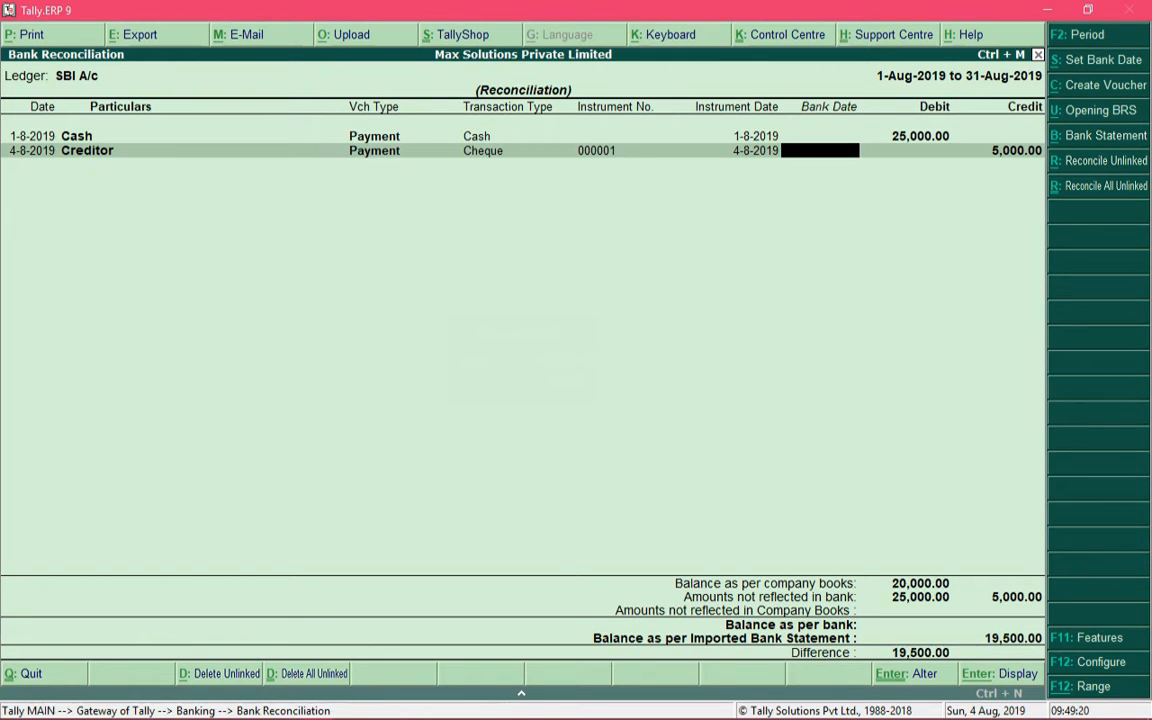
key(Up)
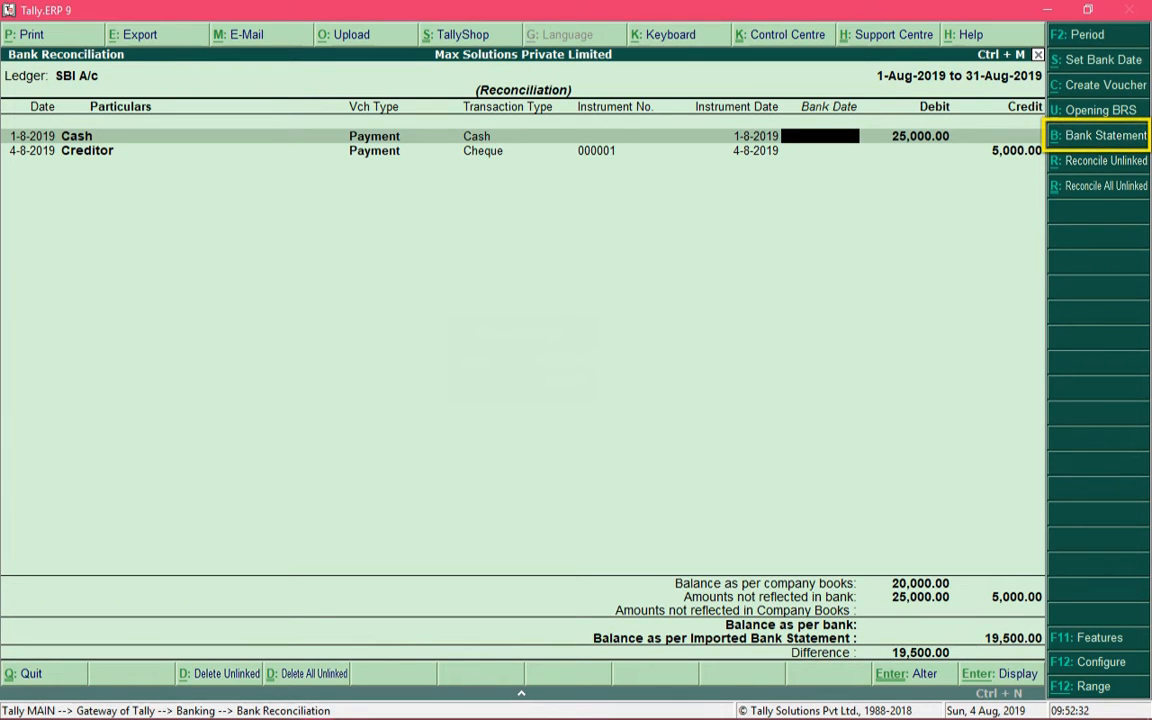
Start importing a bank statement and set the source directory to d:.
key(alt+b)
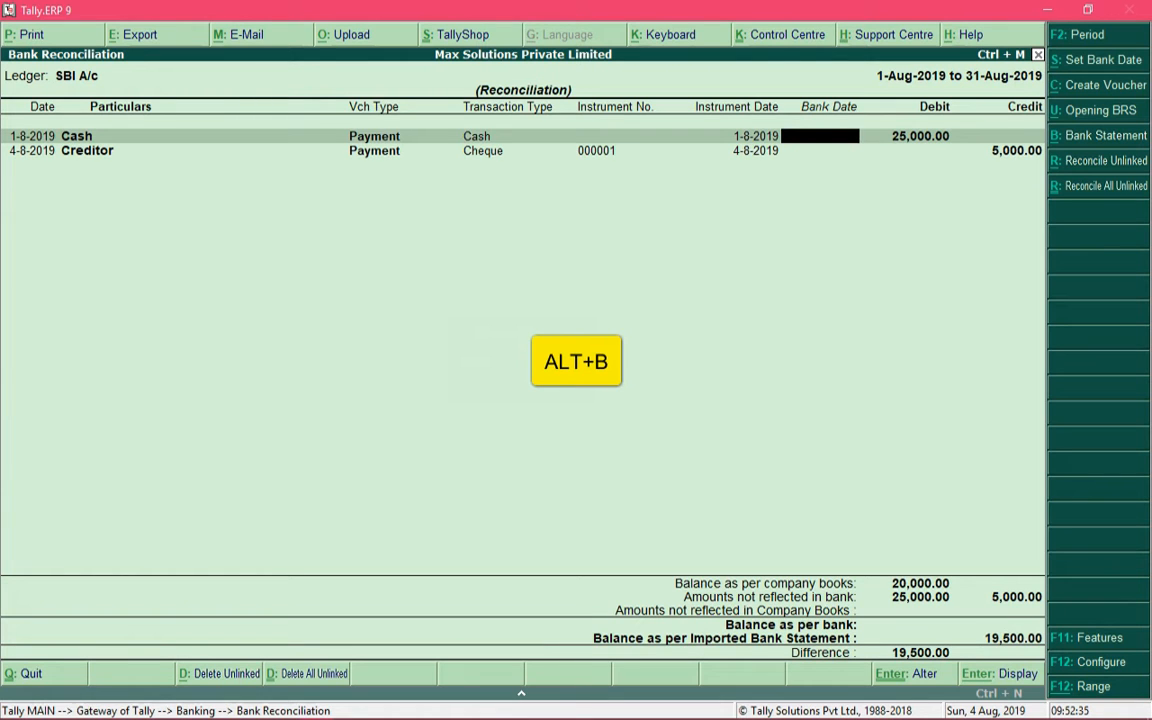
key(alt+b)
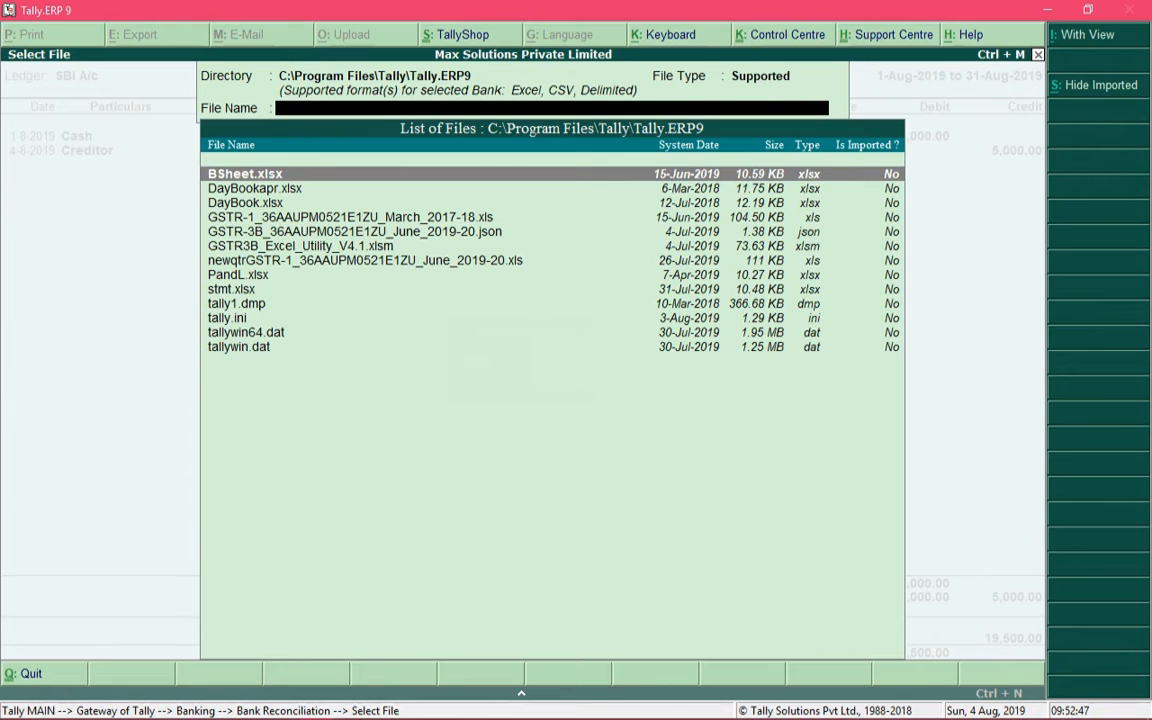
key(BackSpace)
key(BackSpace)
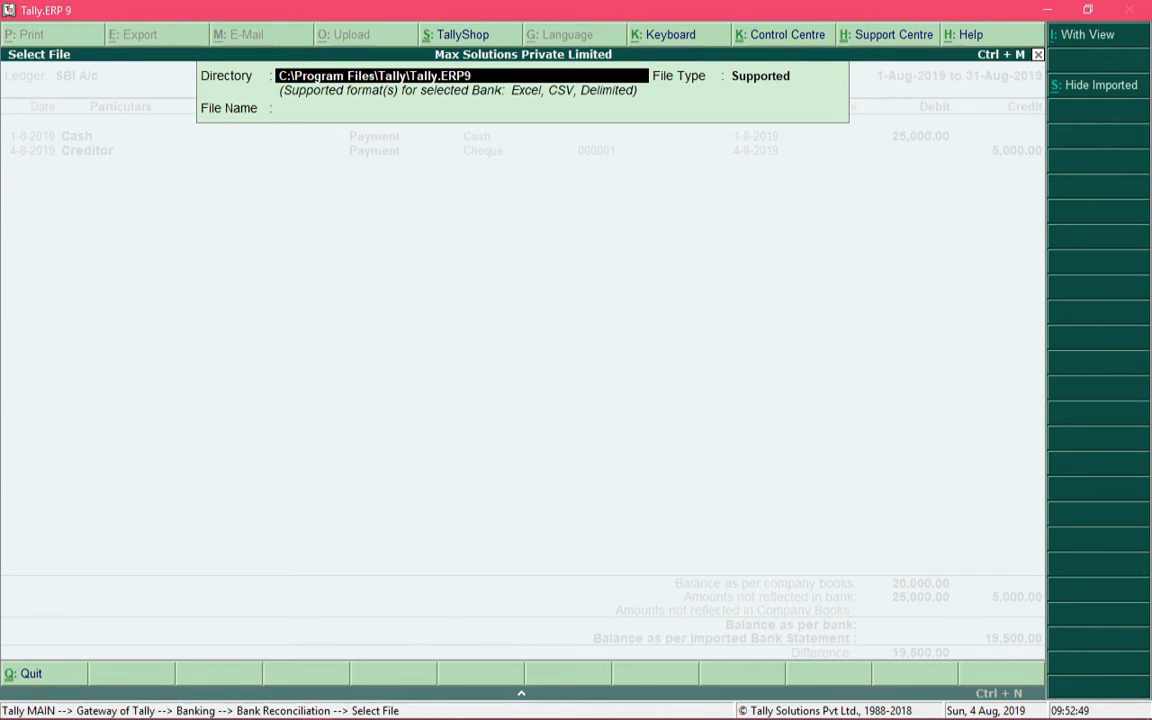
text(d:)
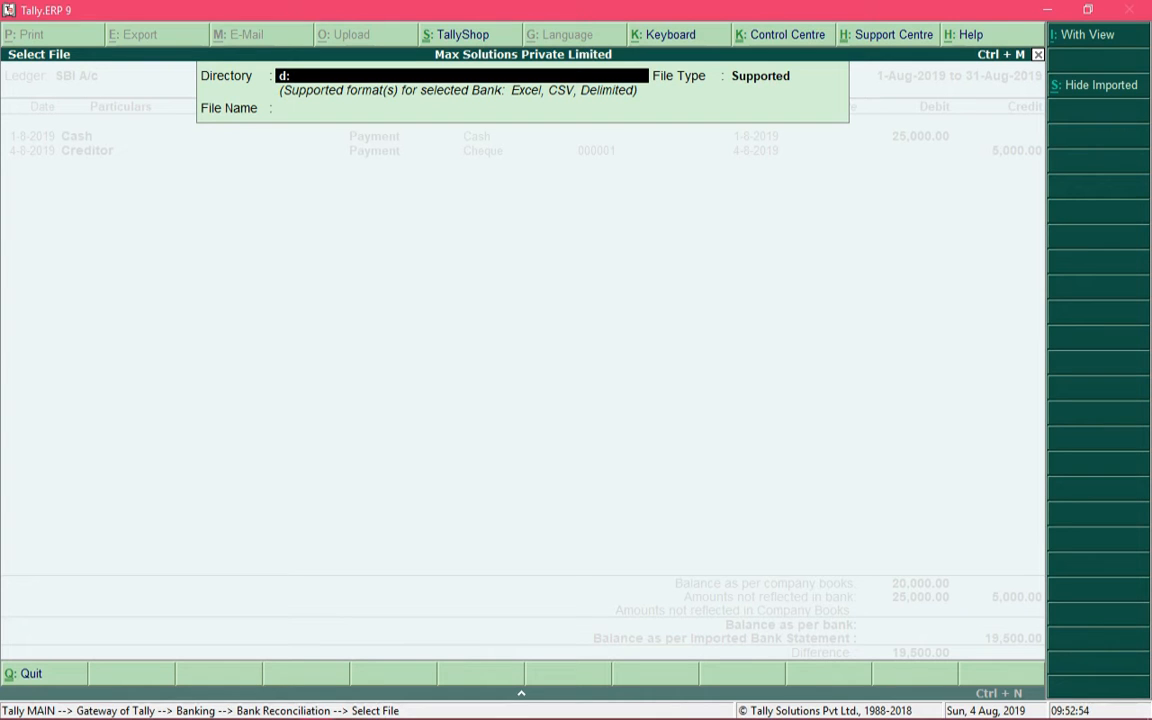
key(Return)
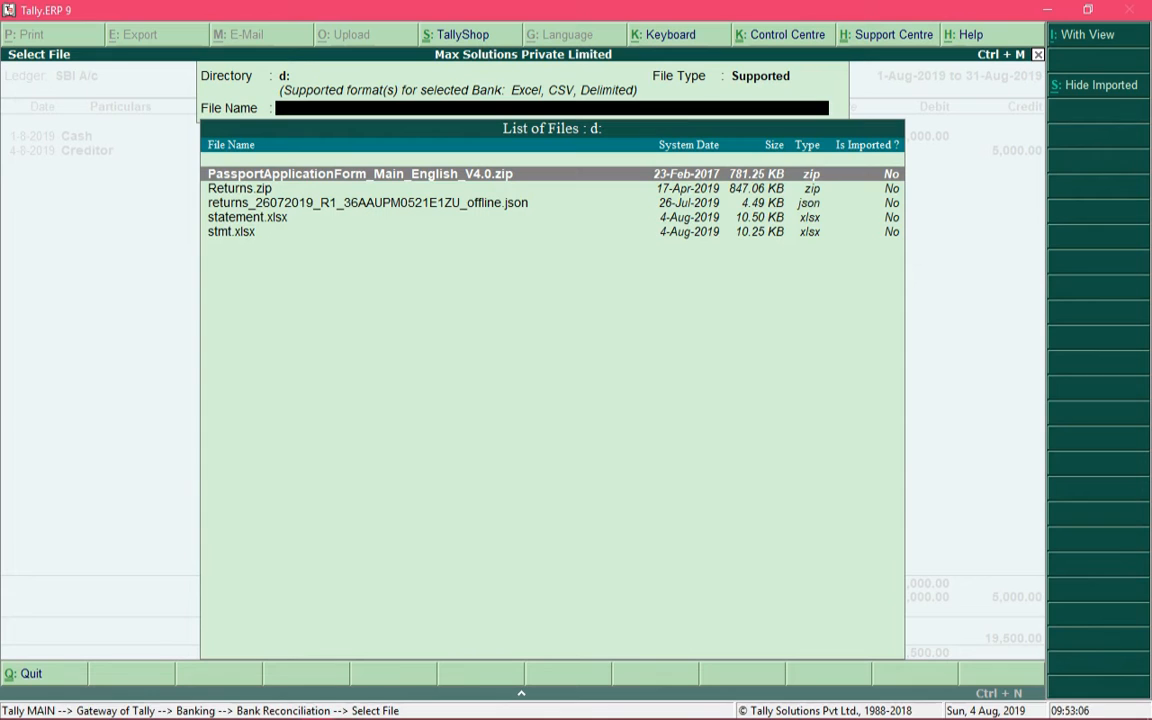
Import the bank statement file stmt.xlsx into the SBI A/c reconciliation.
key(Down)
key(Down)
key(Down)
key(Down)
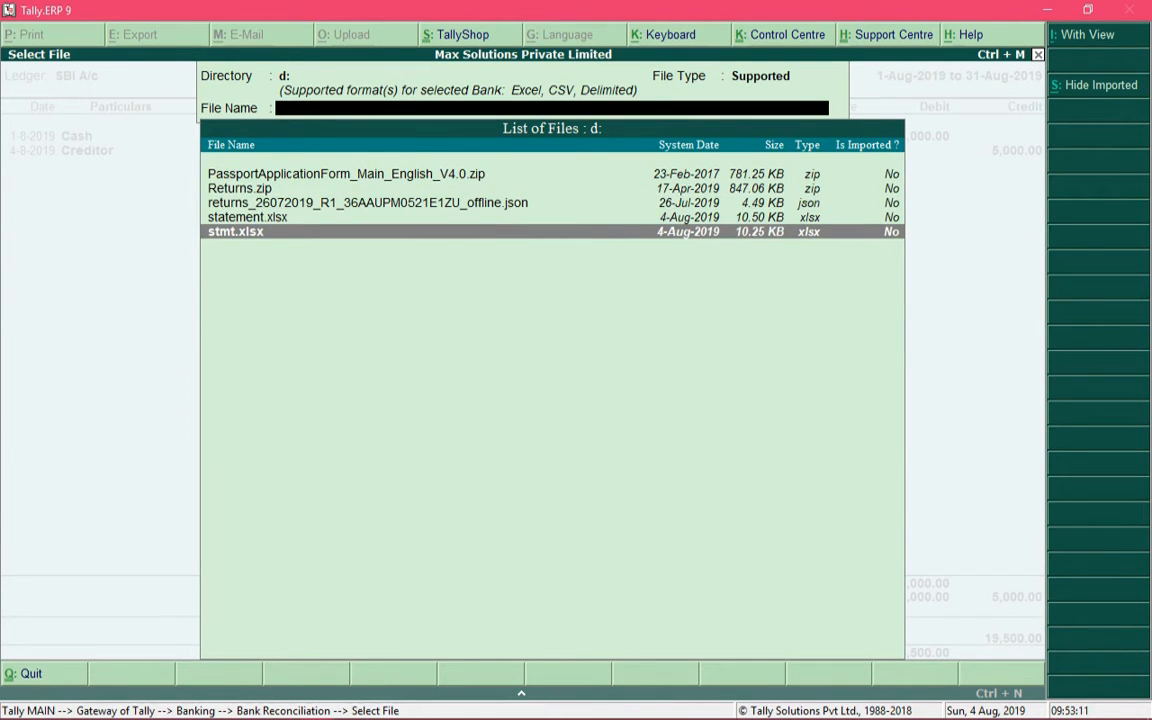
key(Return)
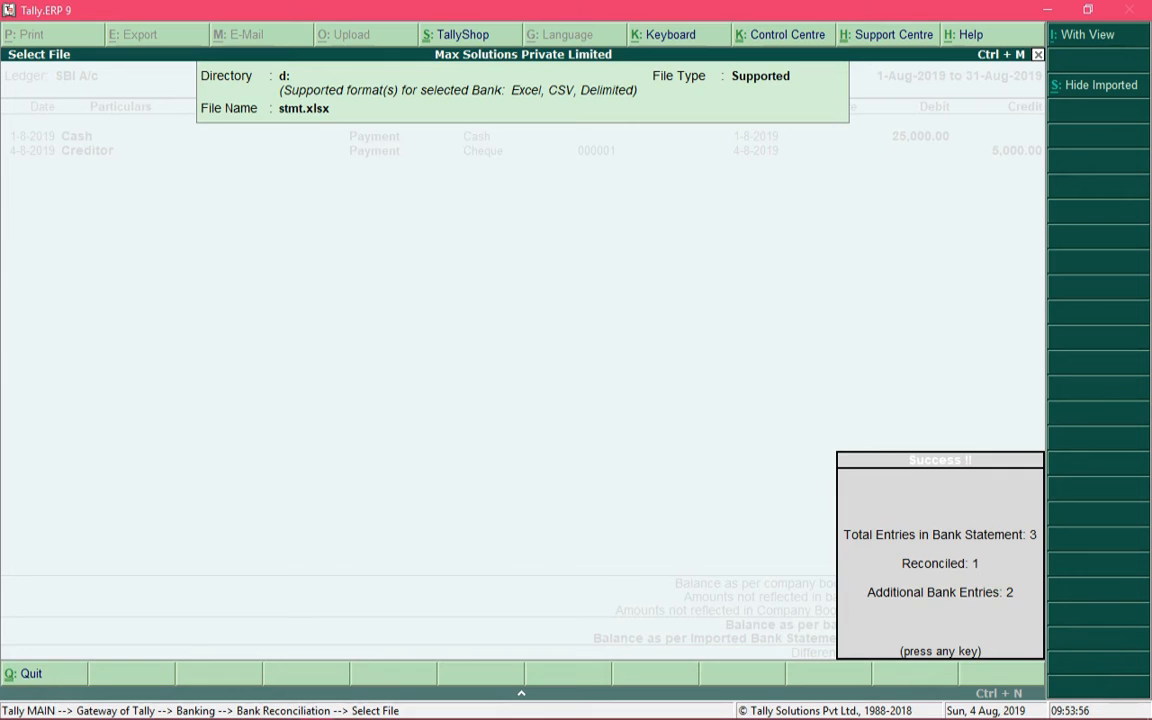
key(Return)
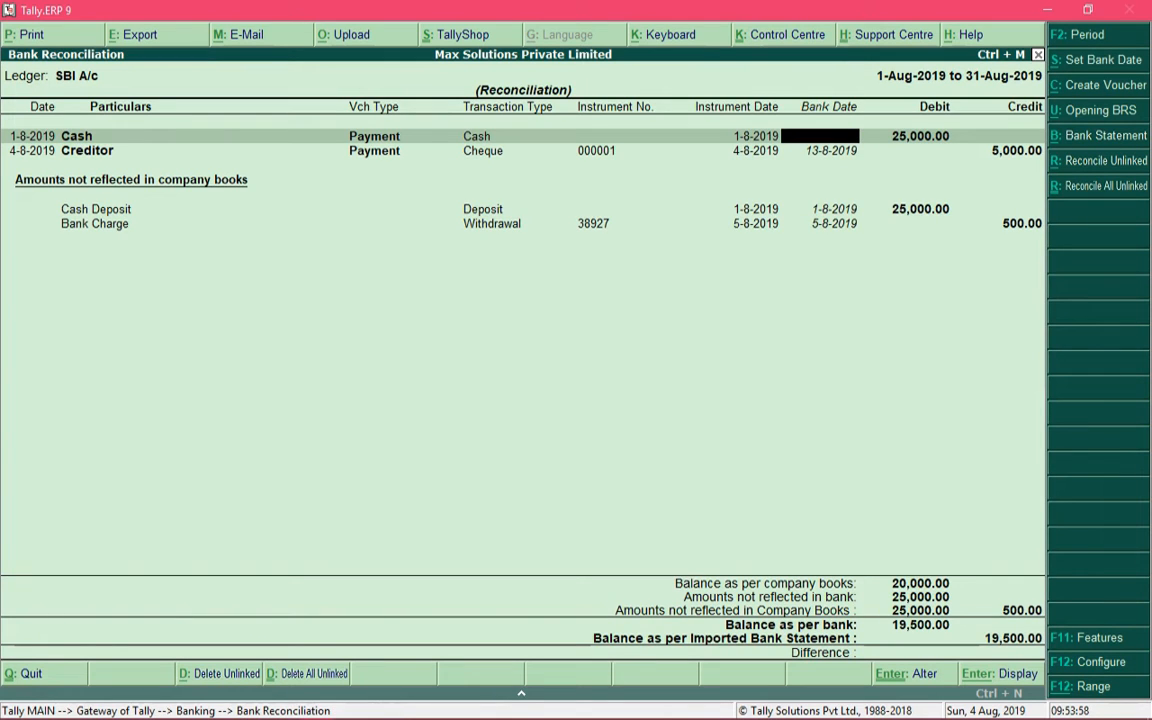
View the unreconciled company transactions that could be matched to the Cash Deposit statement entry, and close the list.
key(Return)
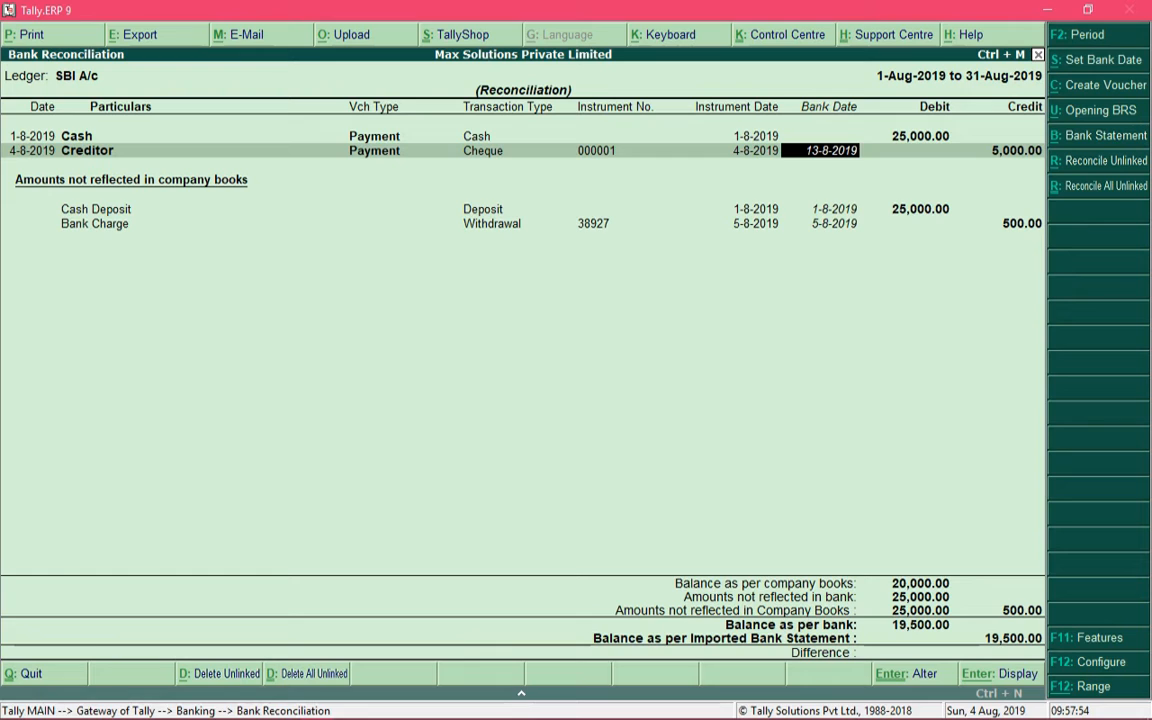
key(Down)
key(Down)
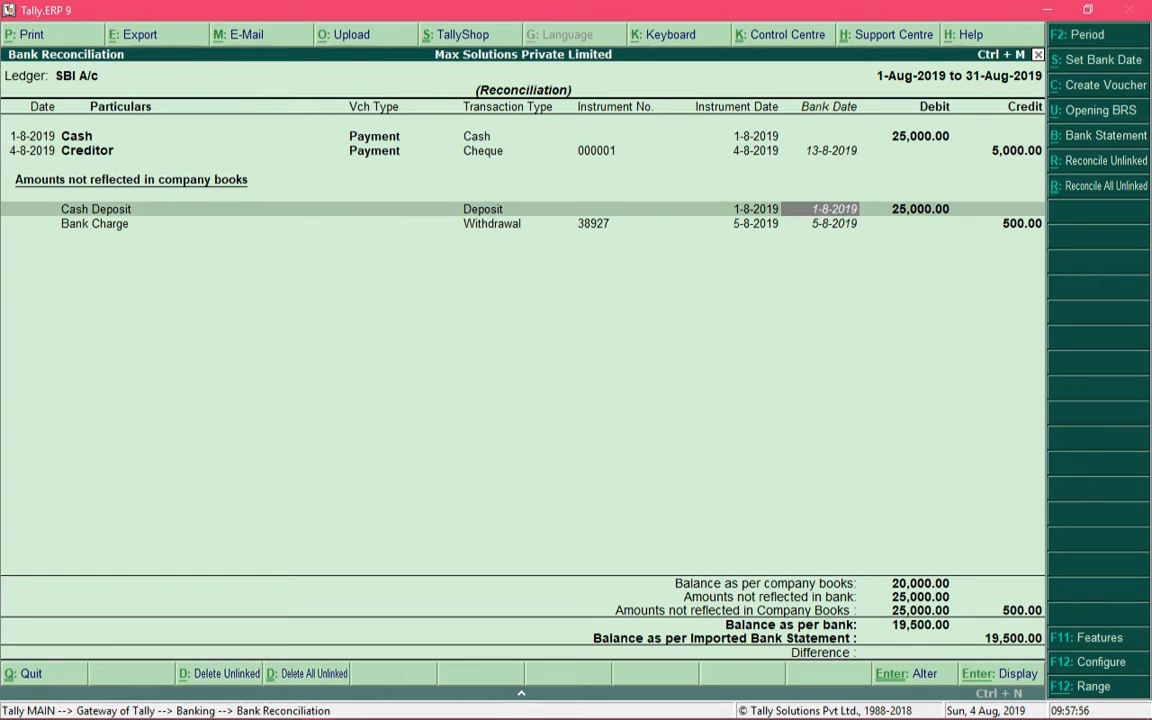
key(Up)
key(Down)
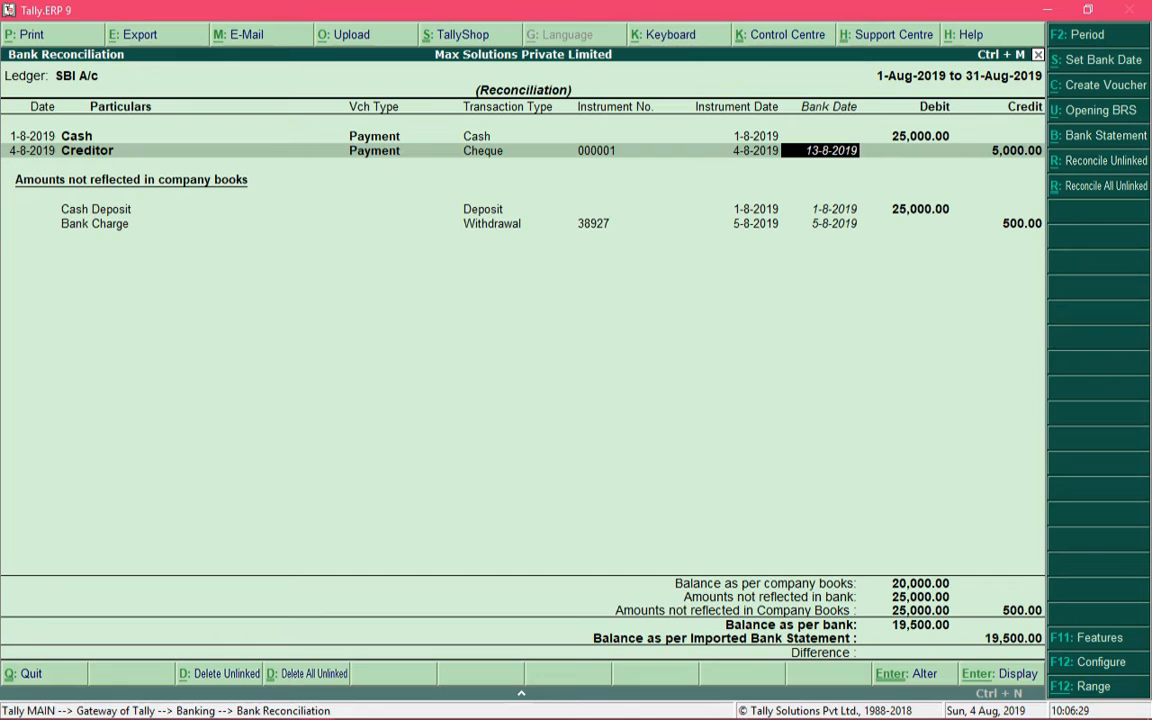
key(Down)
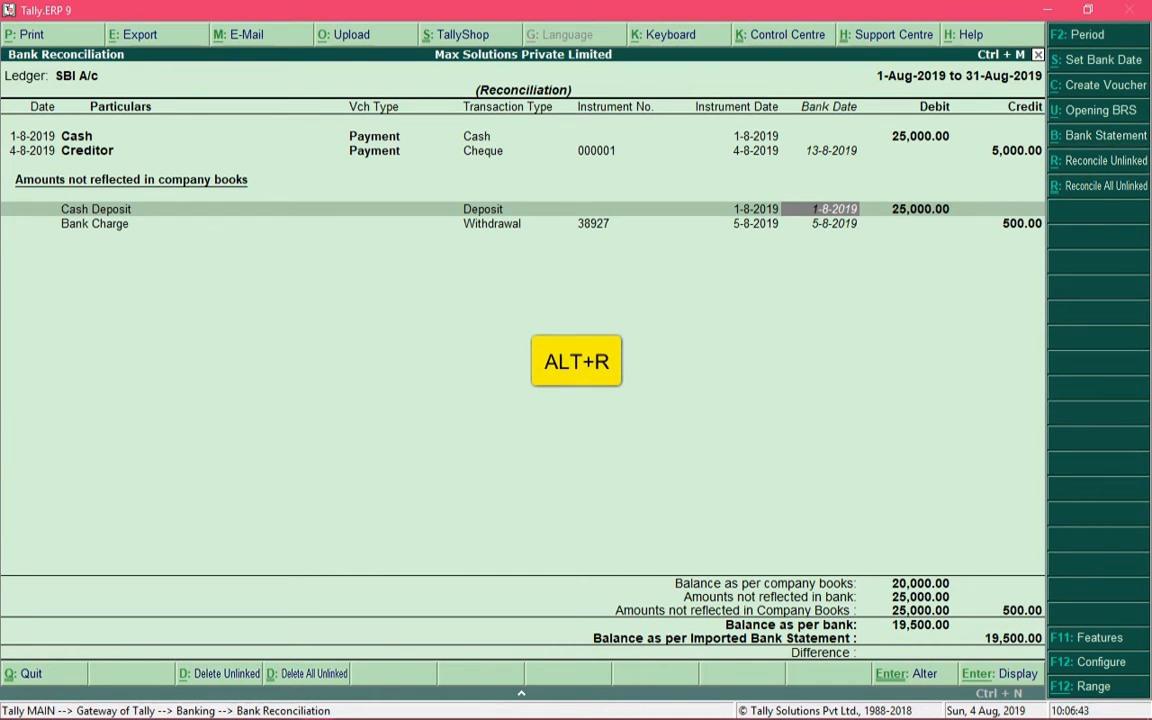
key(alt+r)
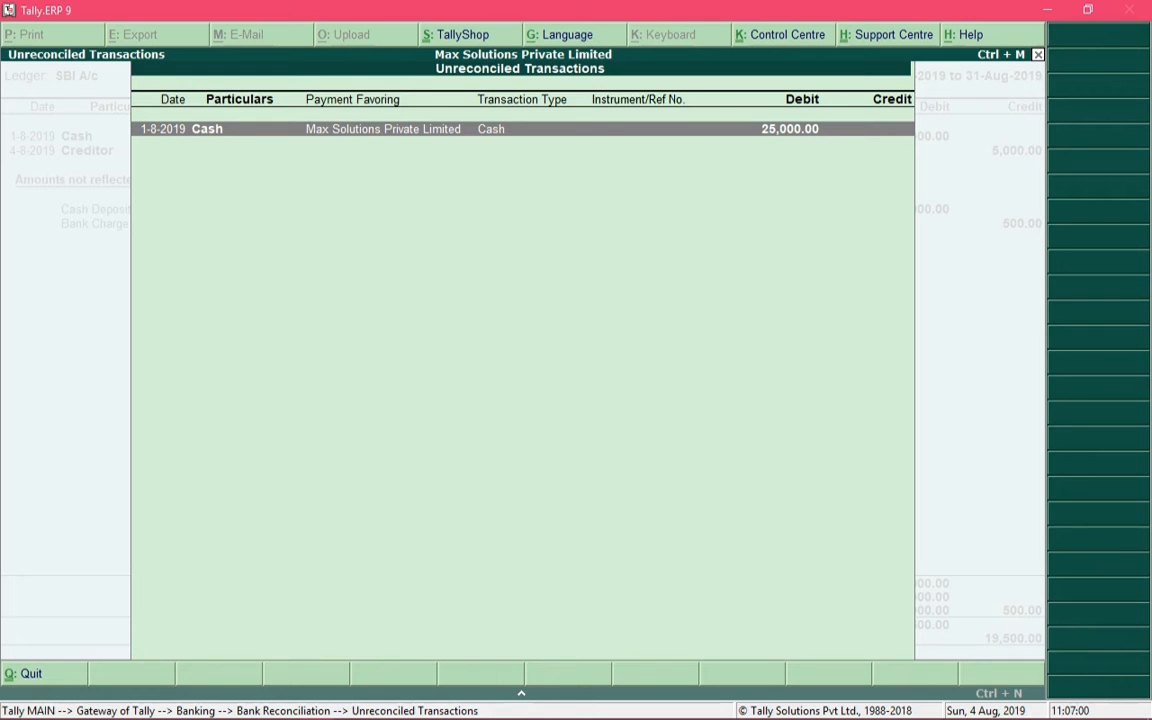
key(Escape)
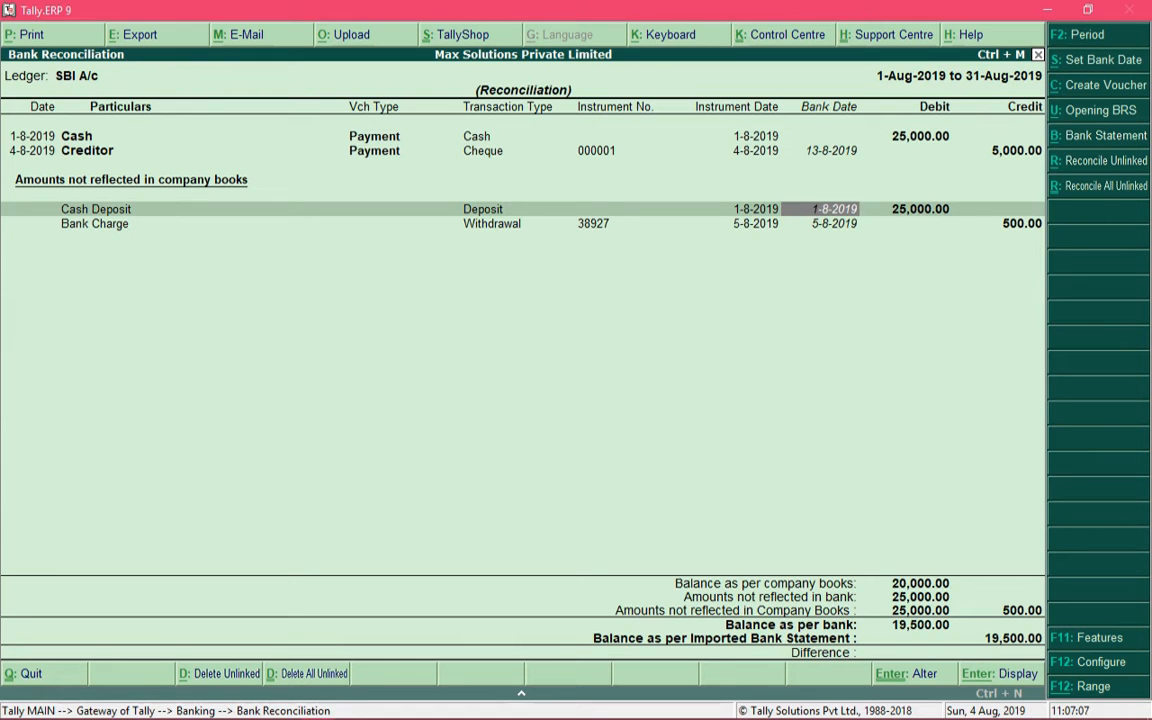
View the unreconciled company transactions that could be matched to the Bank Charge statement entry, and close the list.
key(Down)
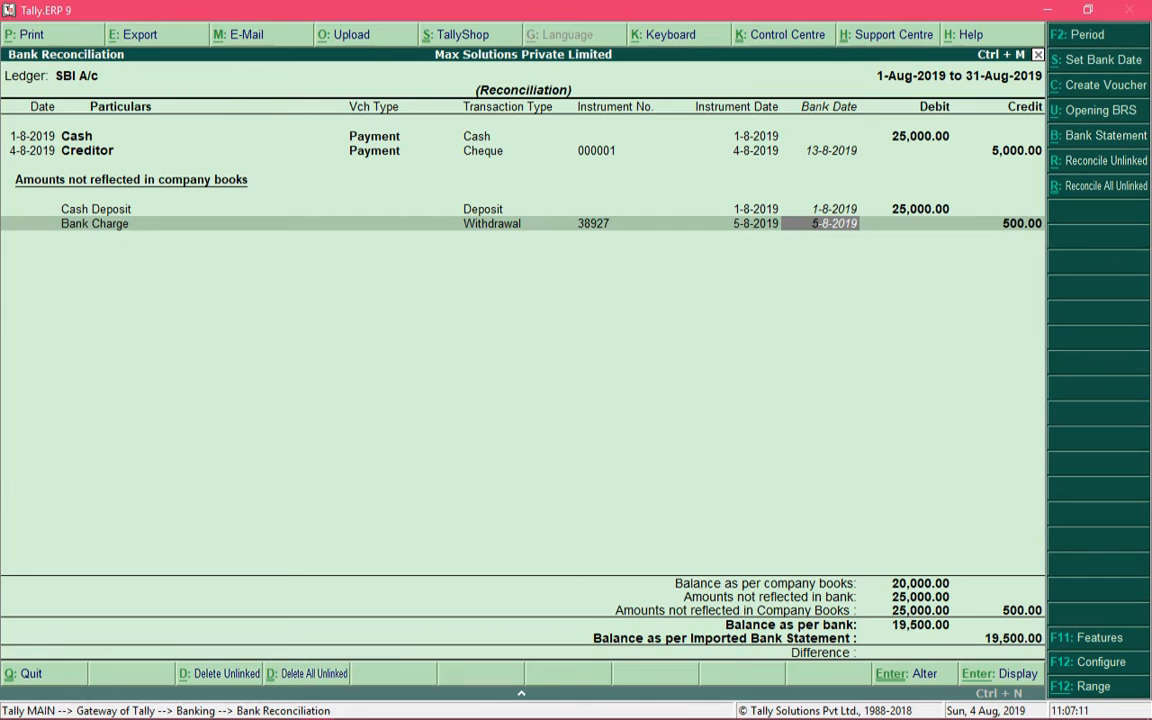
key(alt+r)
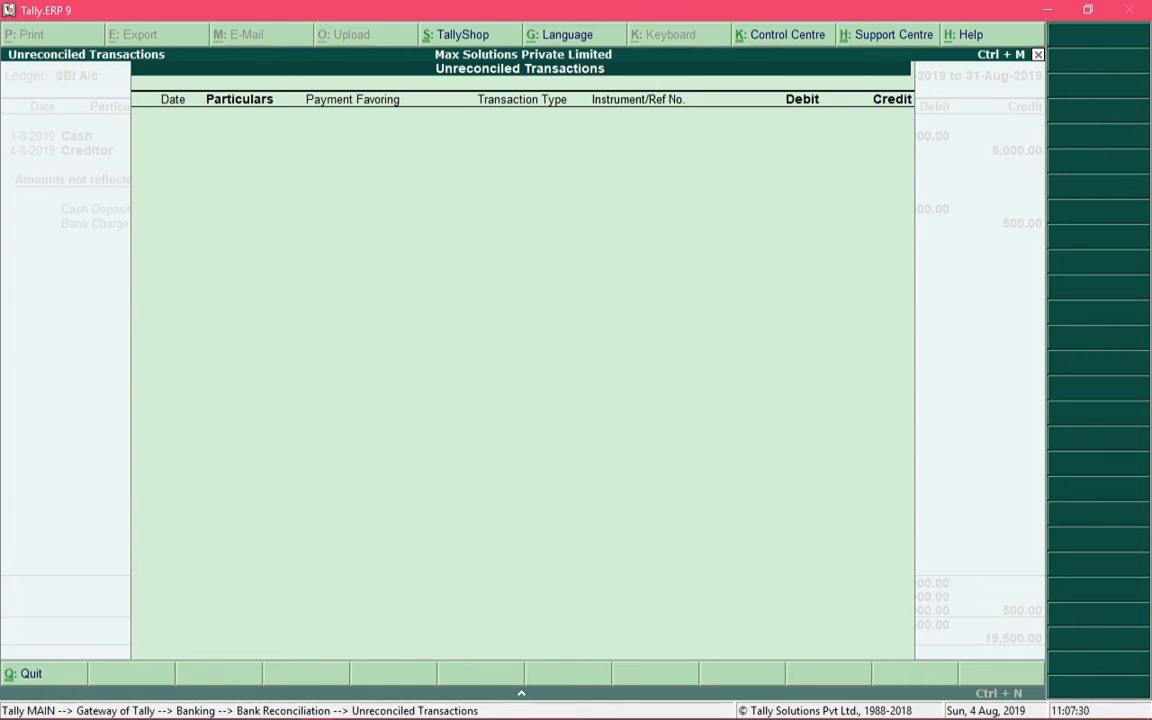
key(Escape)
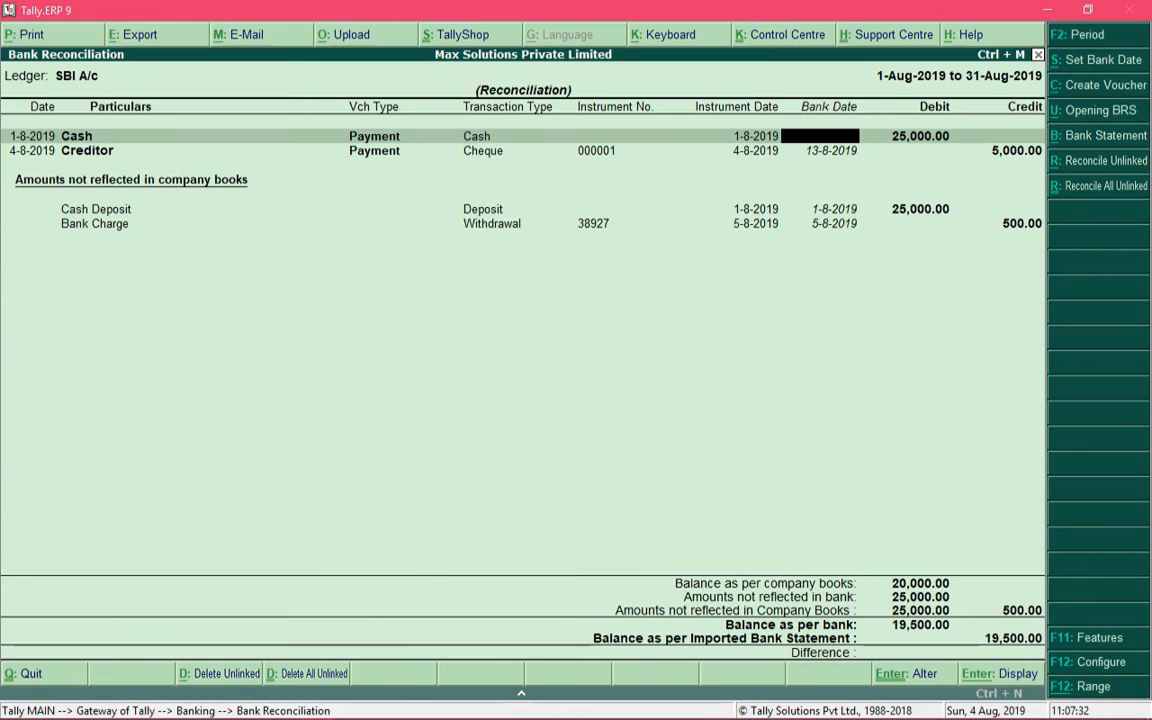
key(Down)
key(Down)
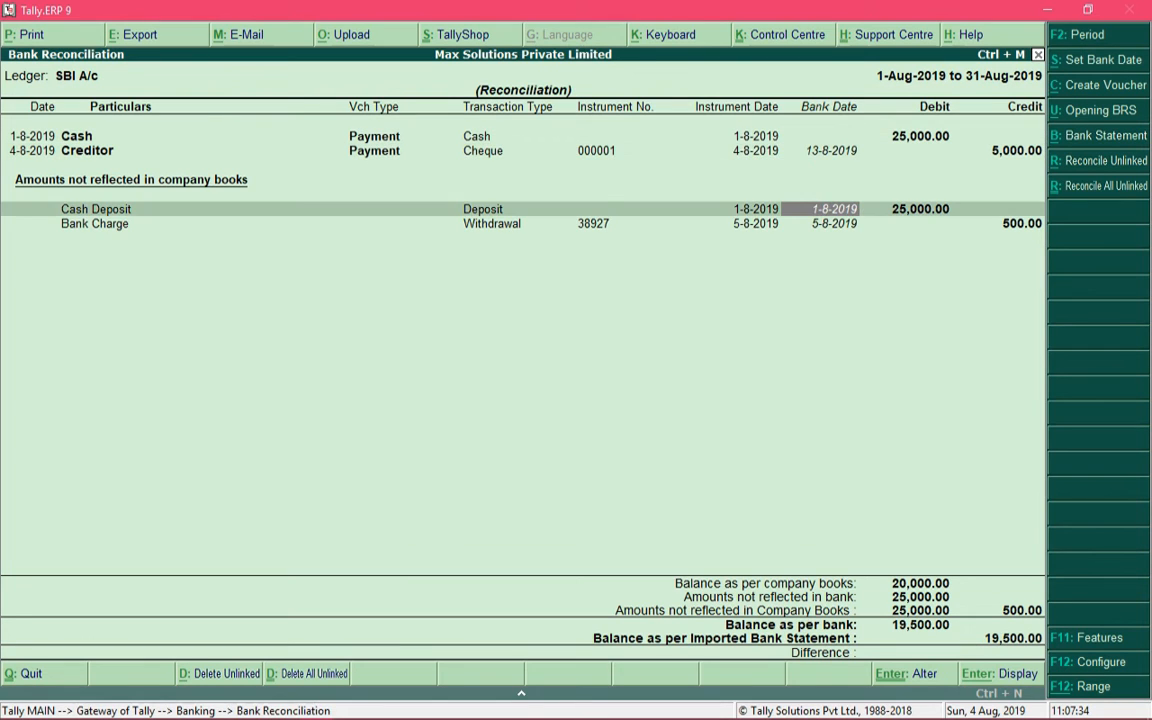
key(Down)
key(Up)
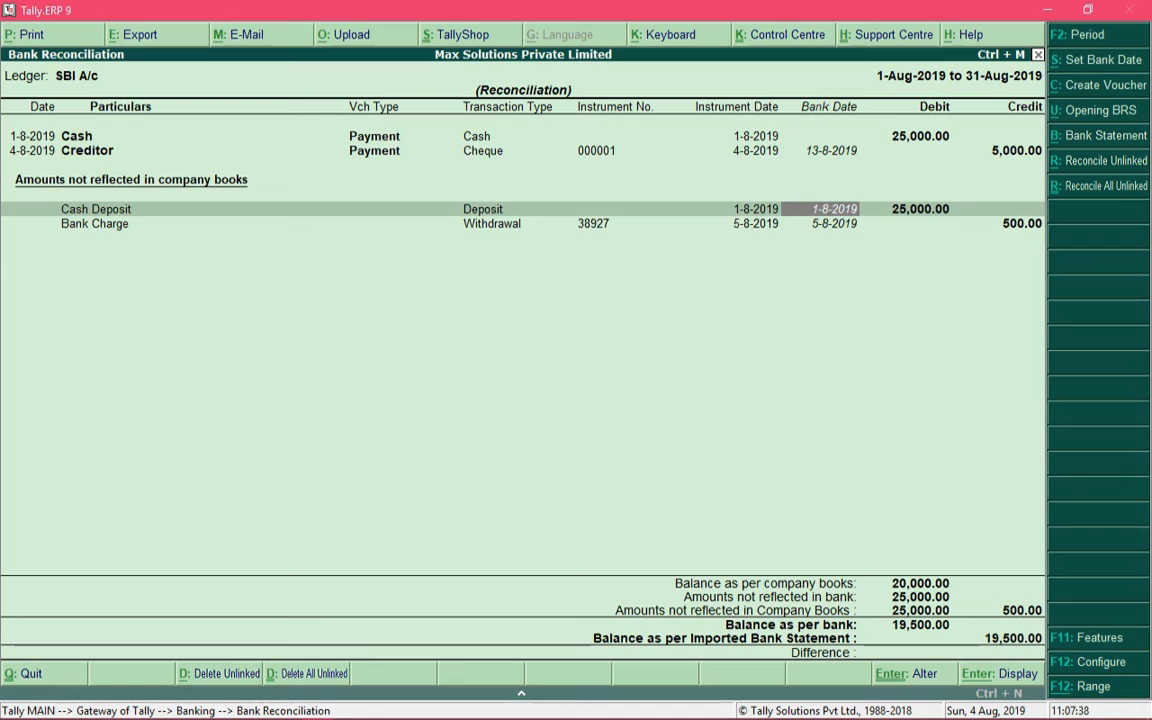
key(Down)
key(Up)
key(Down)
key(Up)
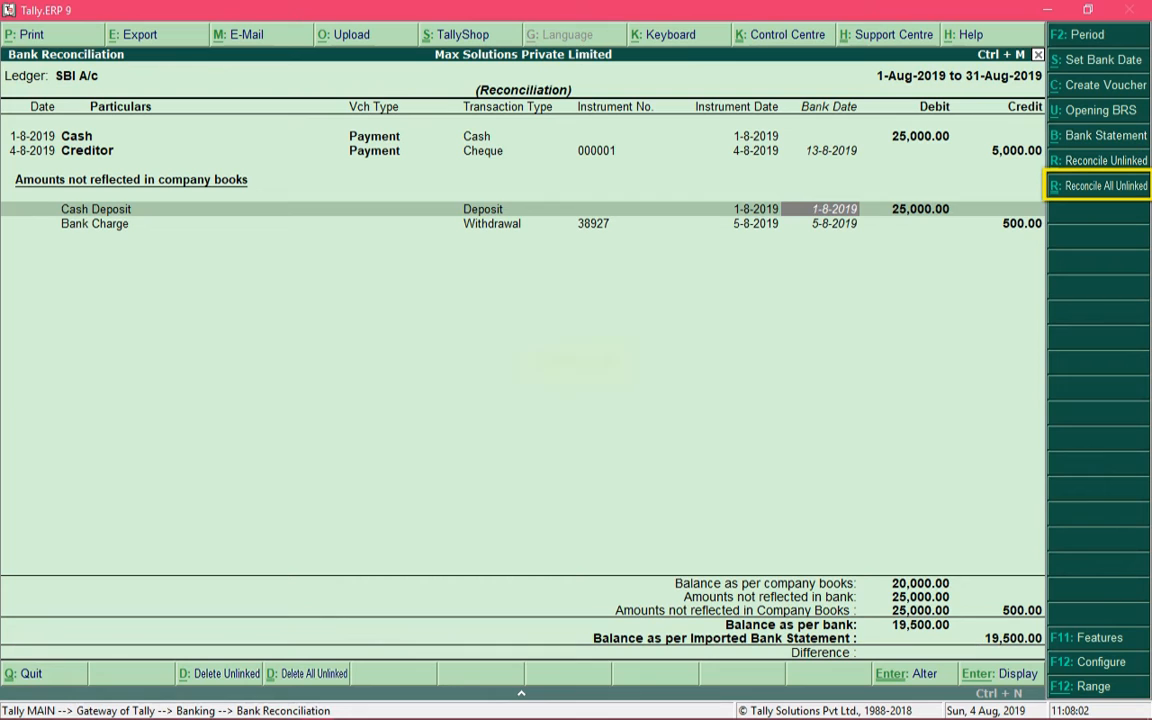
Run Reconcile All Unlinked, matching the 25,000.00 Cash Deposit with the Cash payment of 1-8-2019 and passing over the Bank Charge entry.
key(ctrl+r)
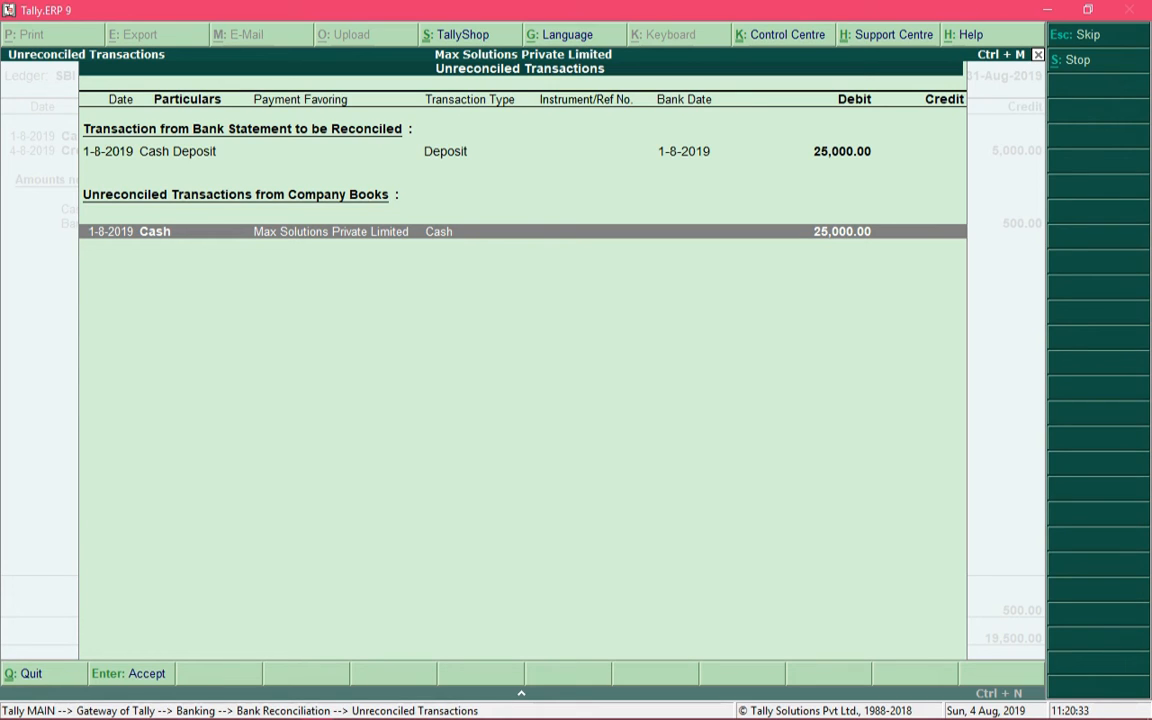
key(Return)
key(Return)
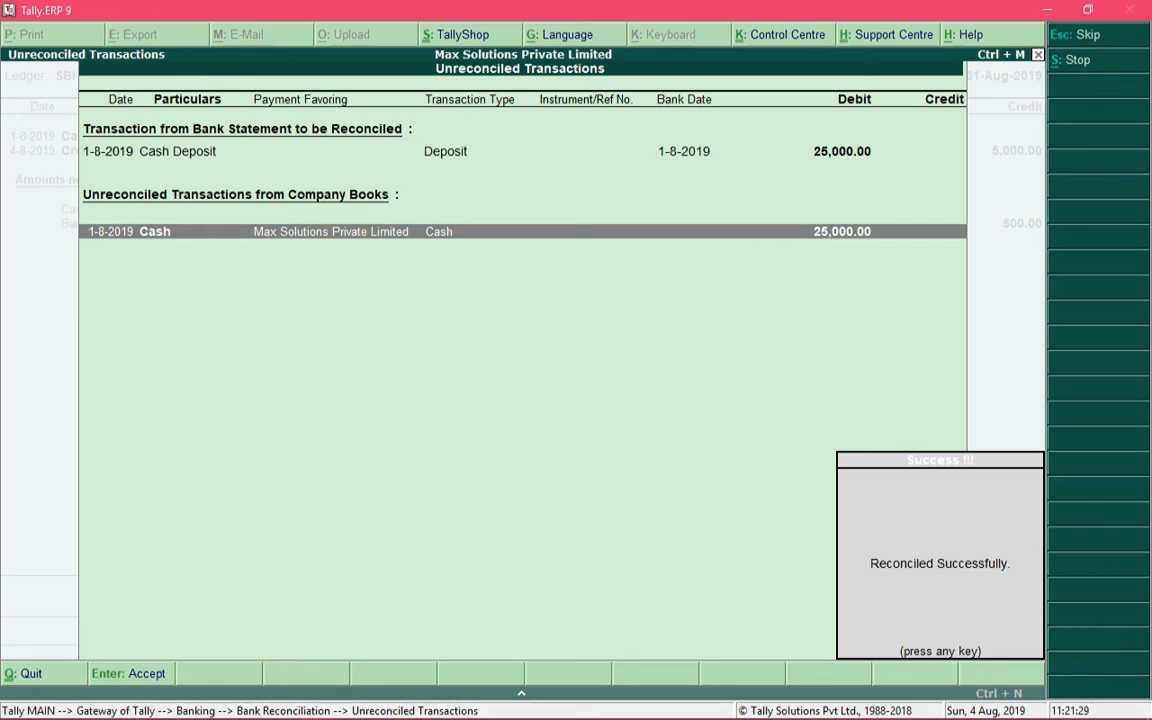
key(Return)
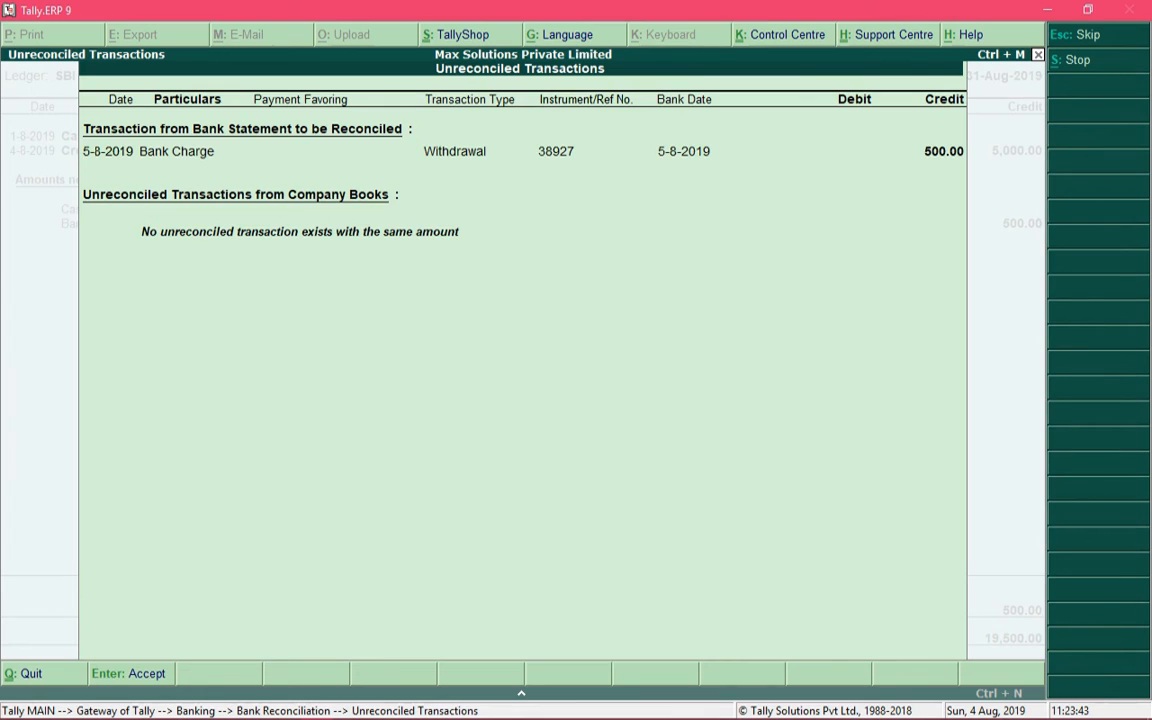
key(Return)
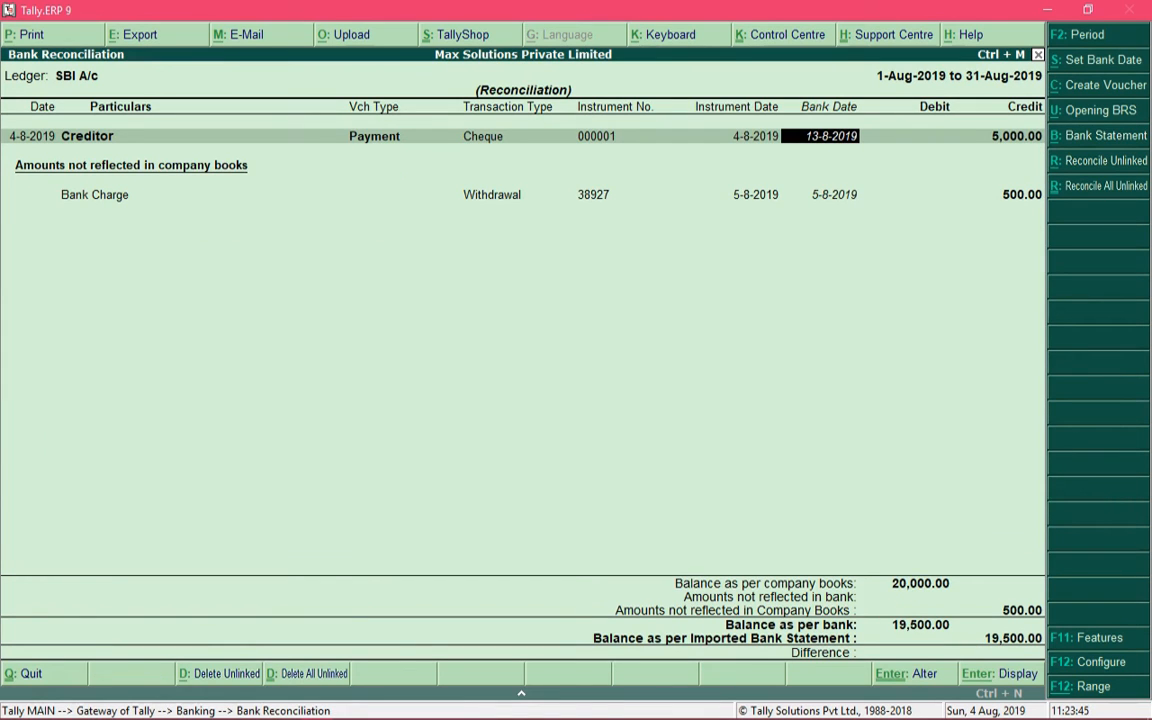
Create a payment voucher from the unlinked Bank Charge entry, dated 10-8-2019, with the Bank Charge ledger as its particulars.
key(Down)
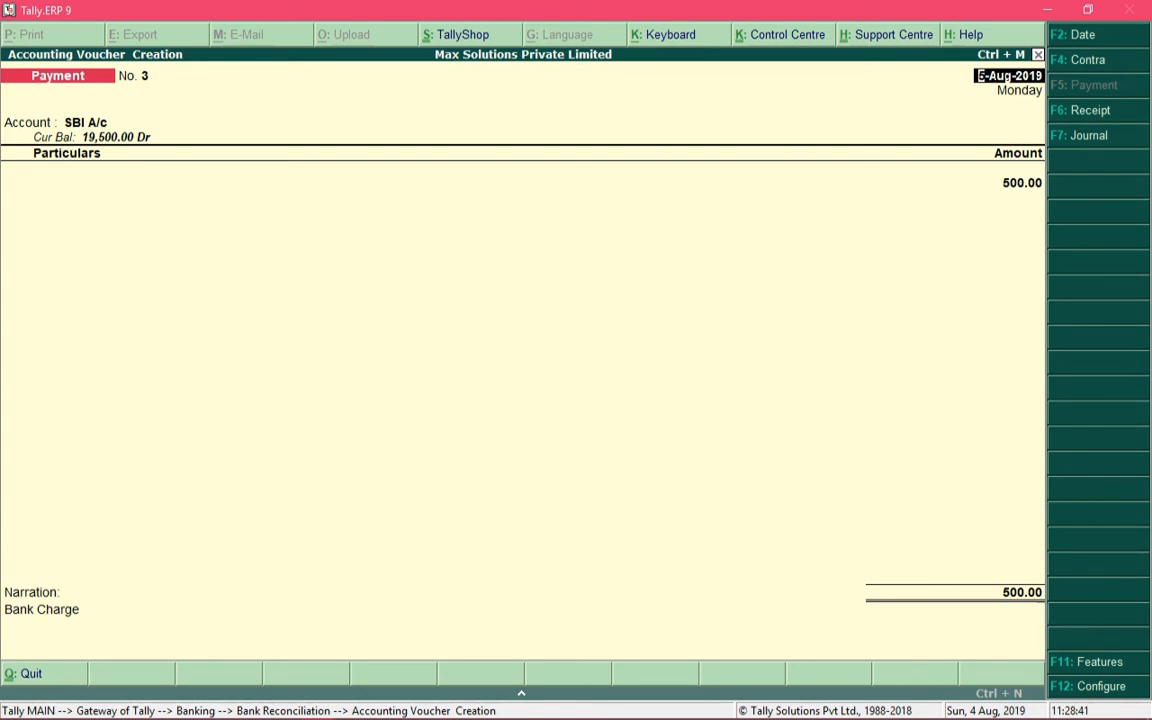
text(10-8-)
text(2019)
key(Return)
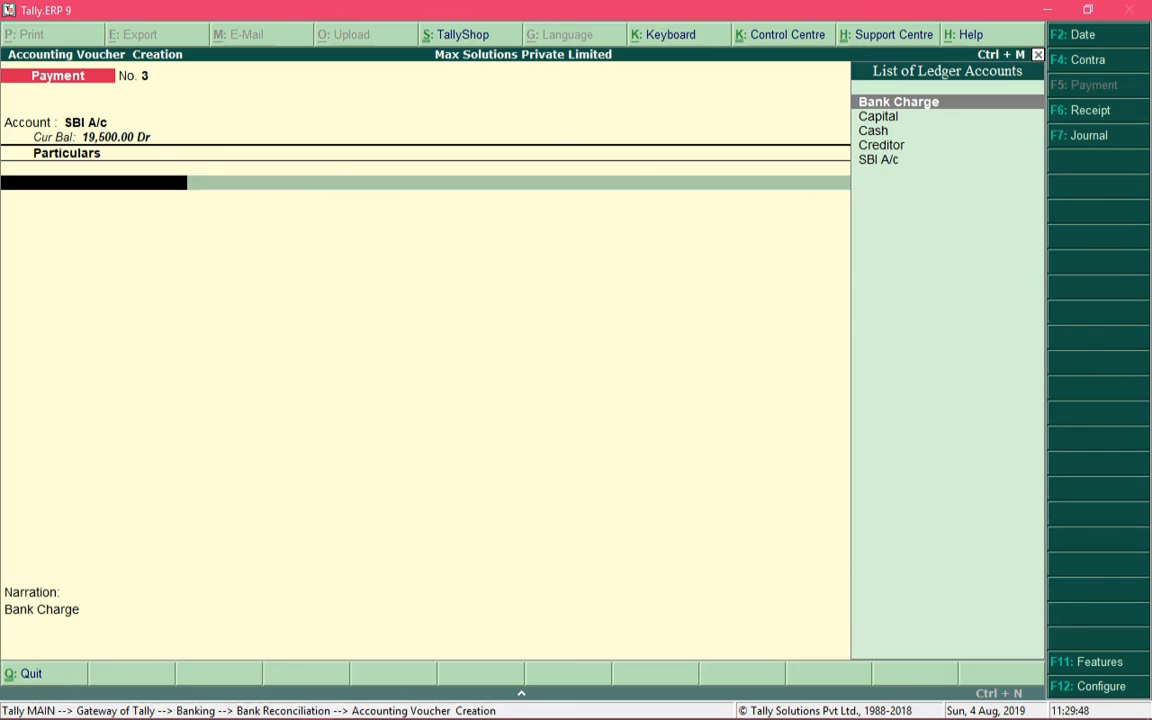
key(Return)
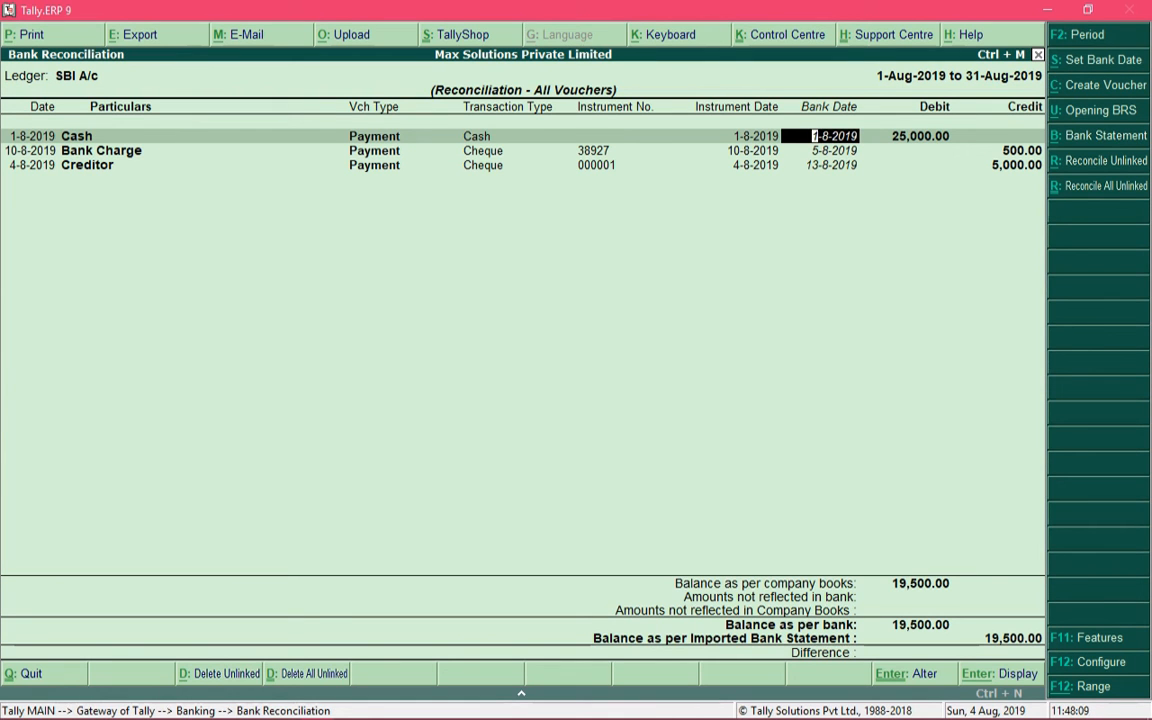
Check the Show Reconciled Transactions also setting in the reconciliation configuration and accept the configuration.
key(F12)
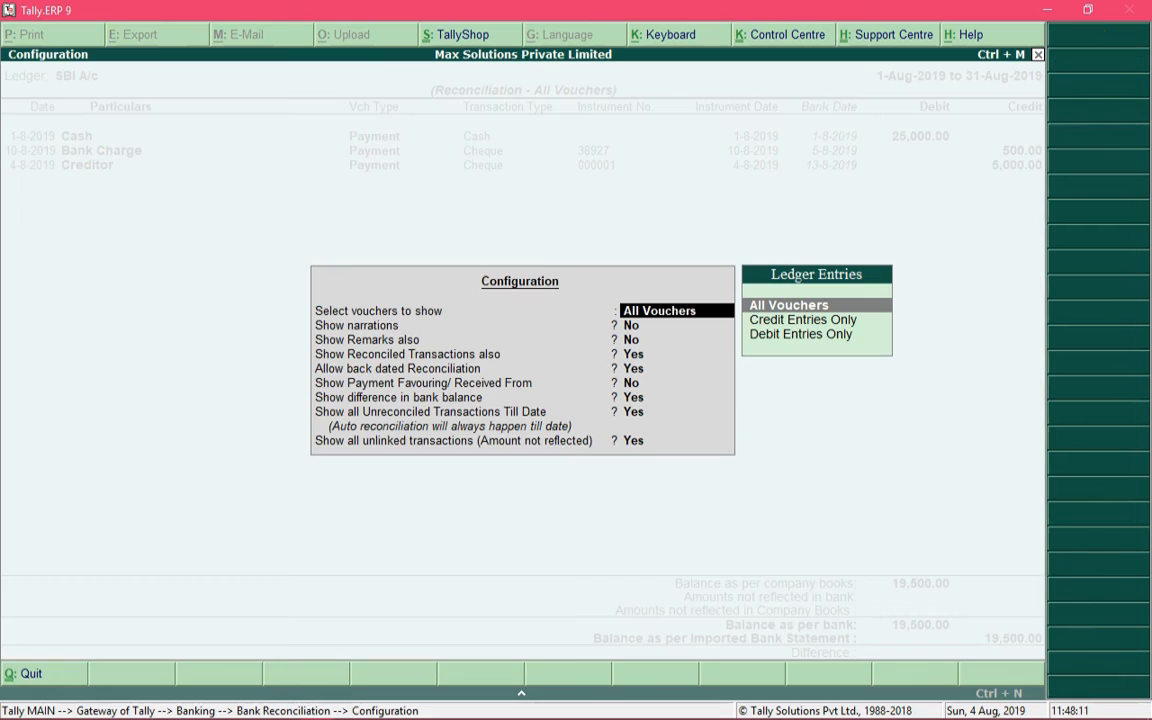
key(Return)
key(Return)
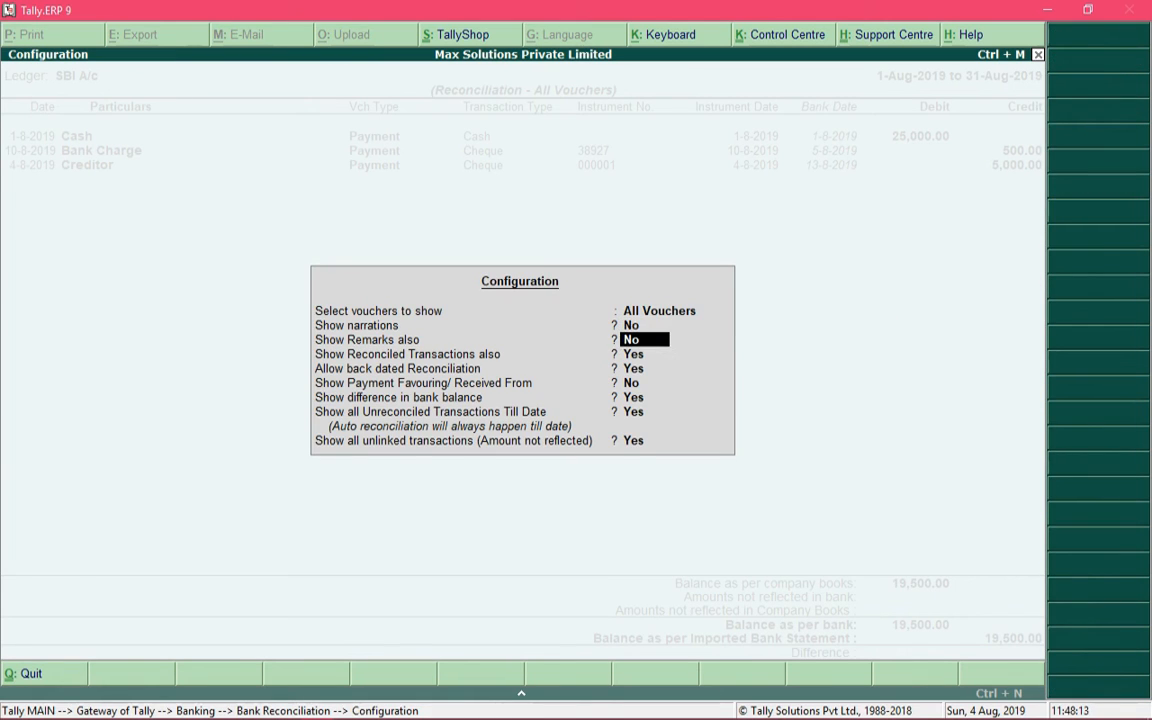
key(Return)
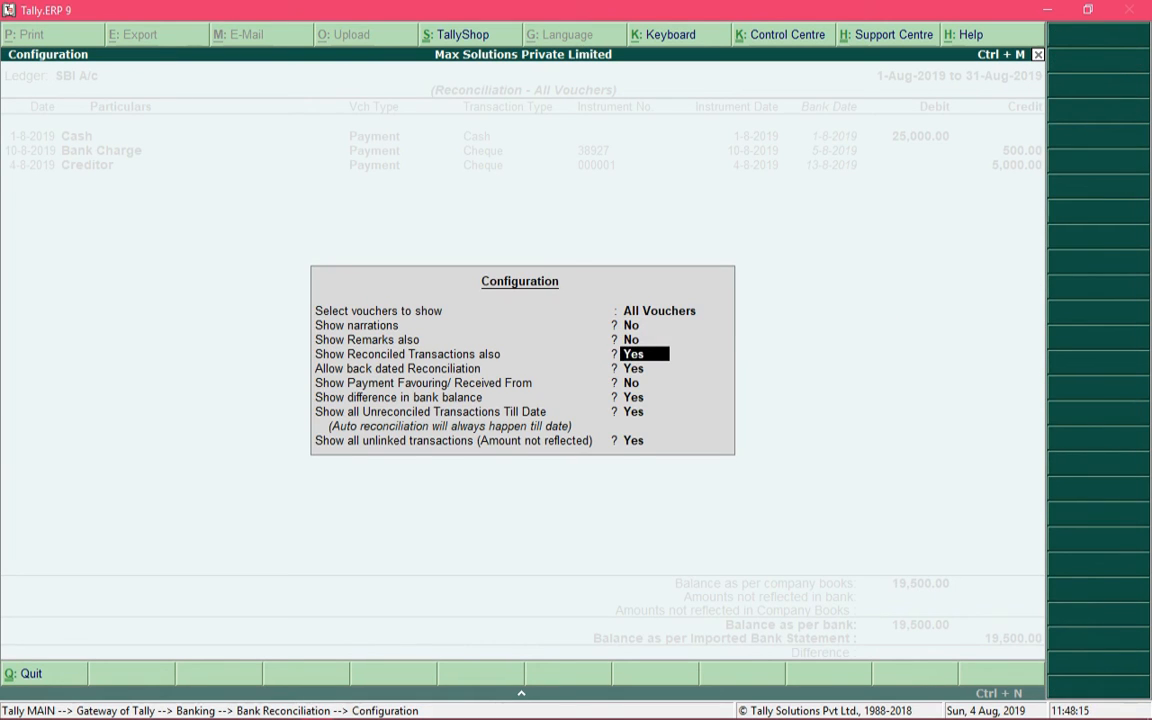
key(ctrl+a)
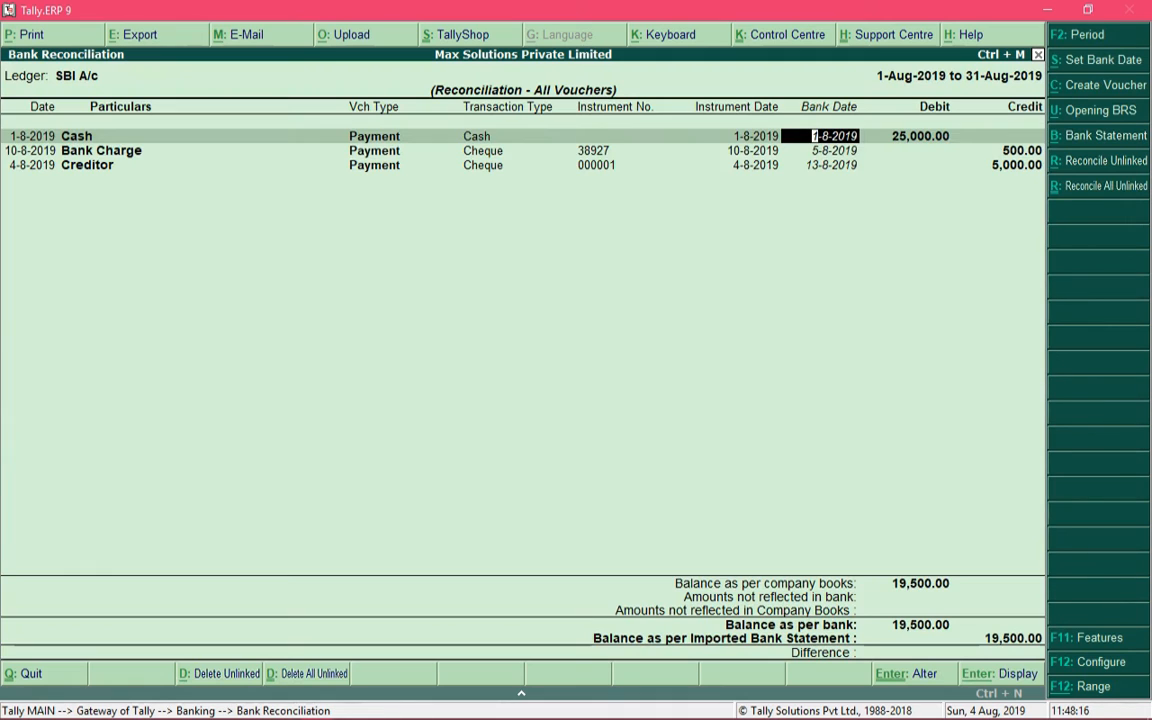
Check the Allow back dated Reconciliation setting in the reconciliation configuration and accept the configuration.
key(Down)
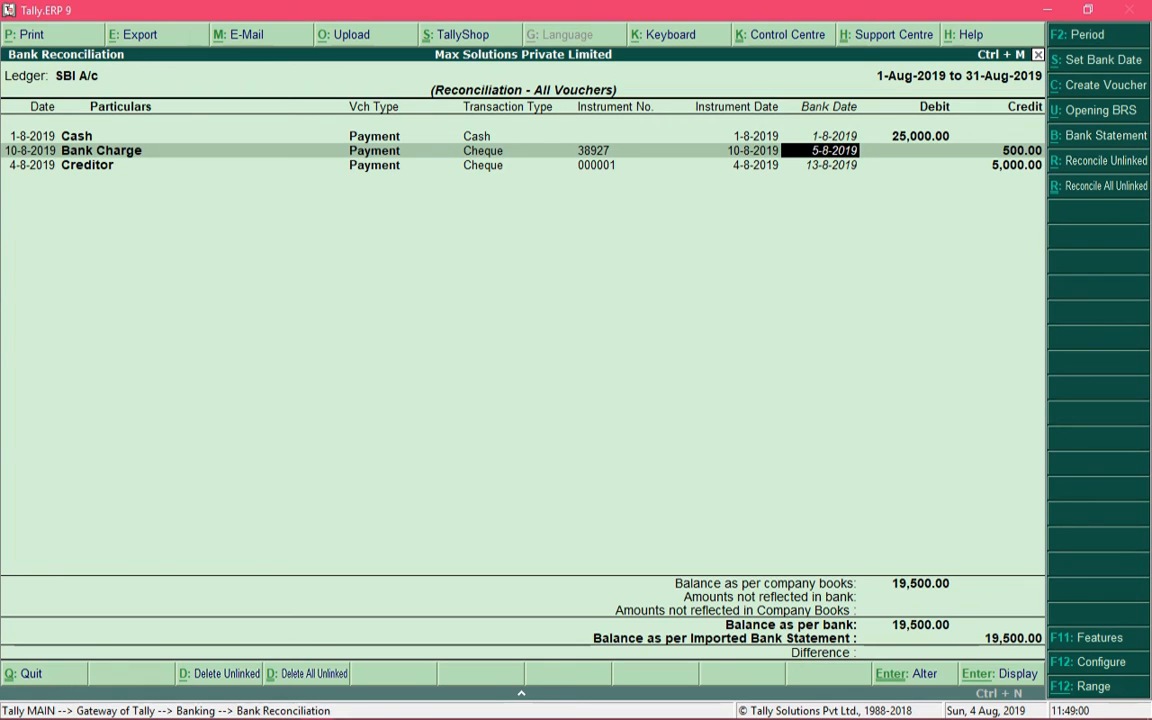
key(F12)
key(Return)
key(Return)
key(Return)
key(Return)
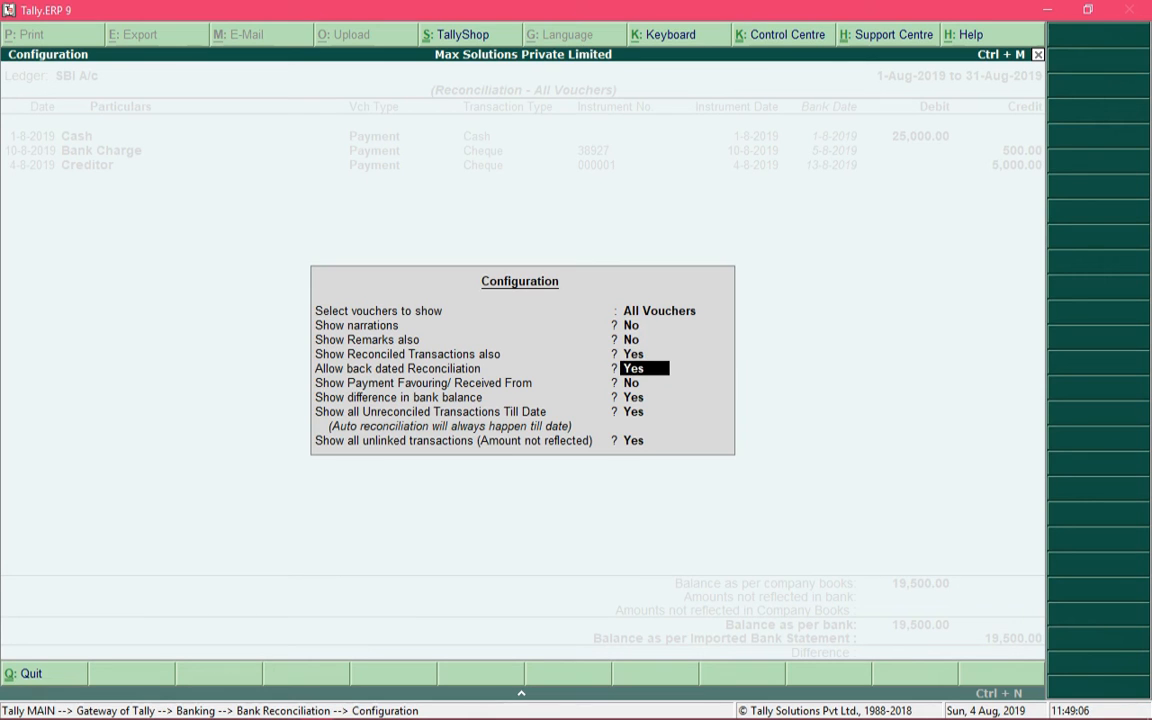
key(ctrl+a)
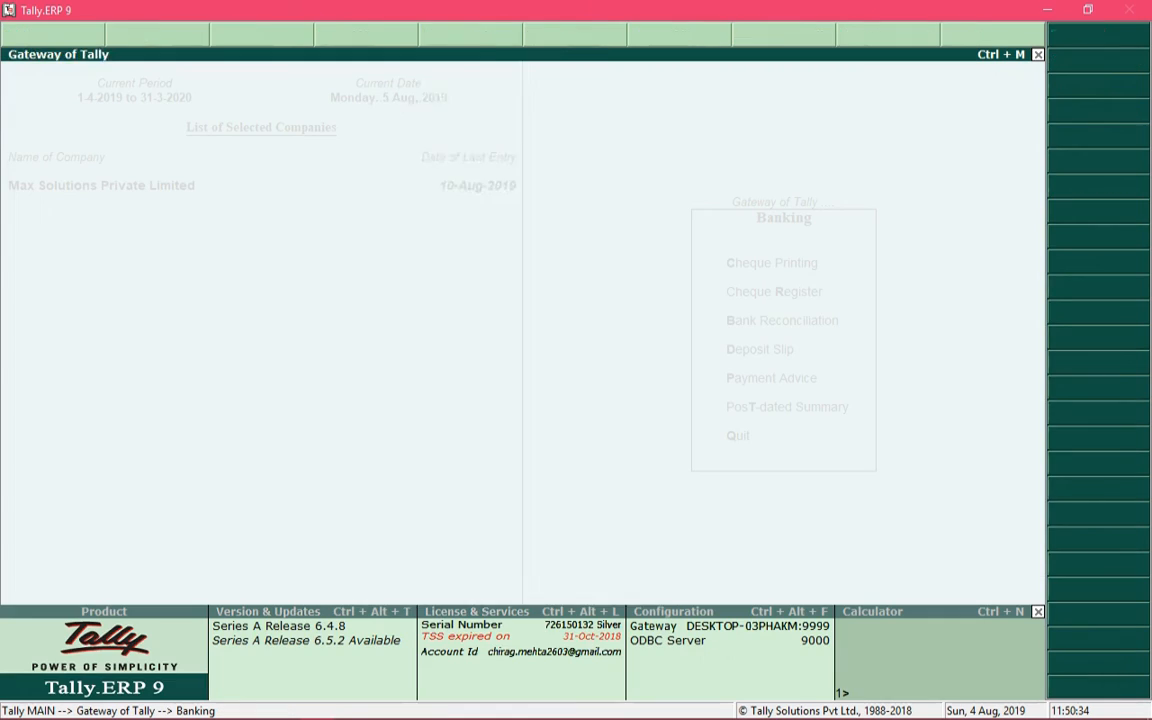
Open the bank reconciliation of the SBI A/c ledger and set the period's end date to 13-8-2019.
key(b)
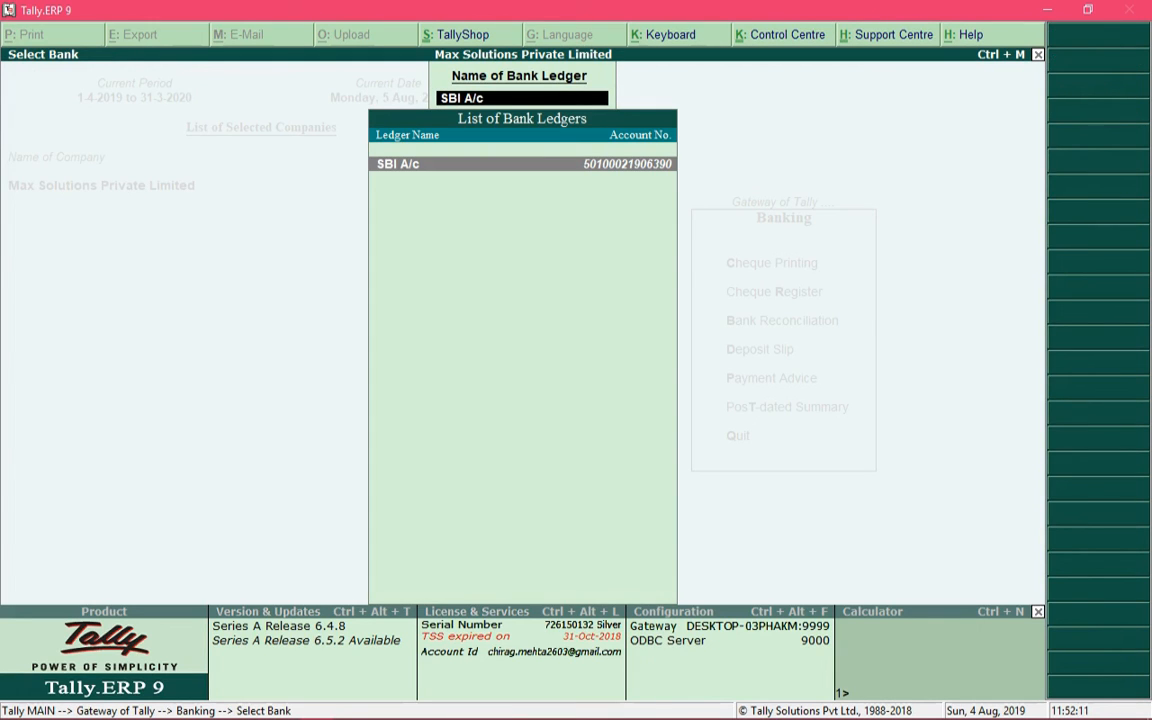
key(Return)
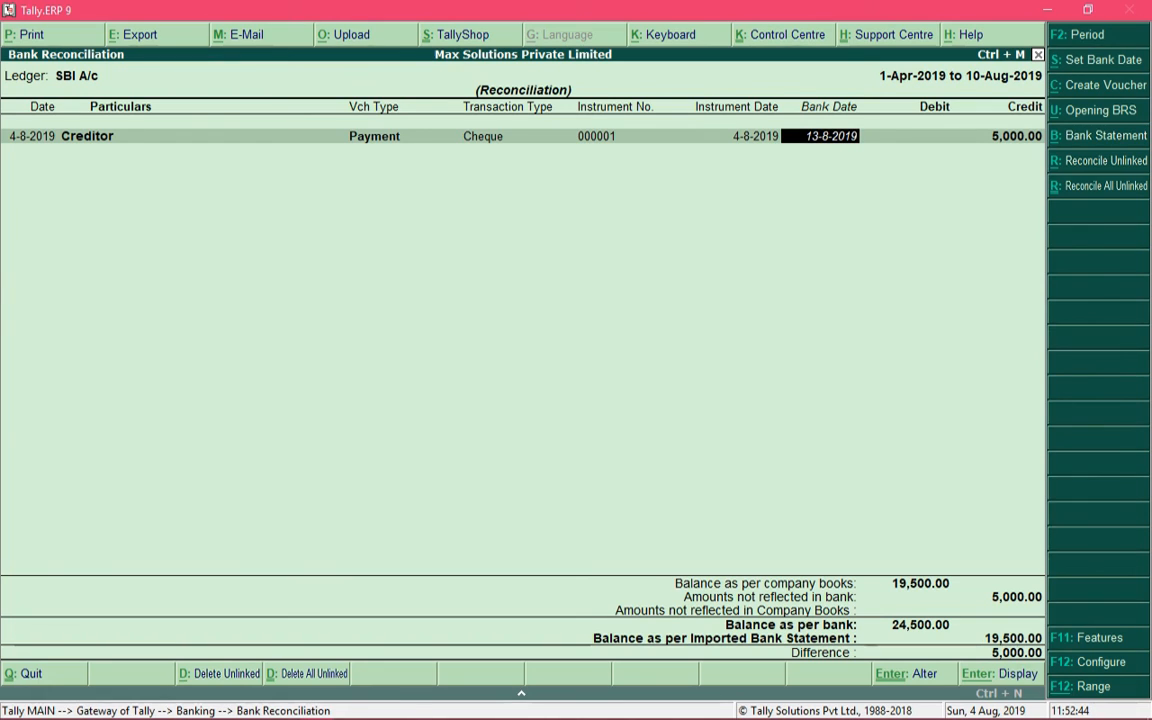
key(F2)
key(Return)
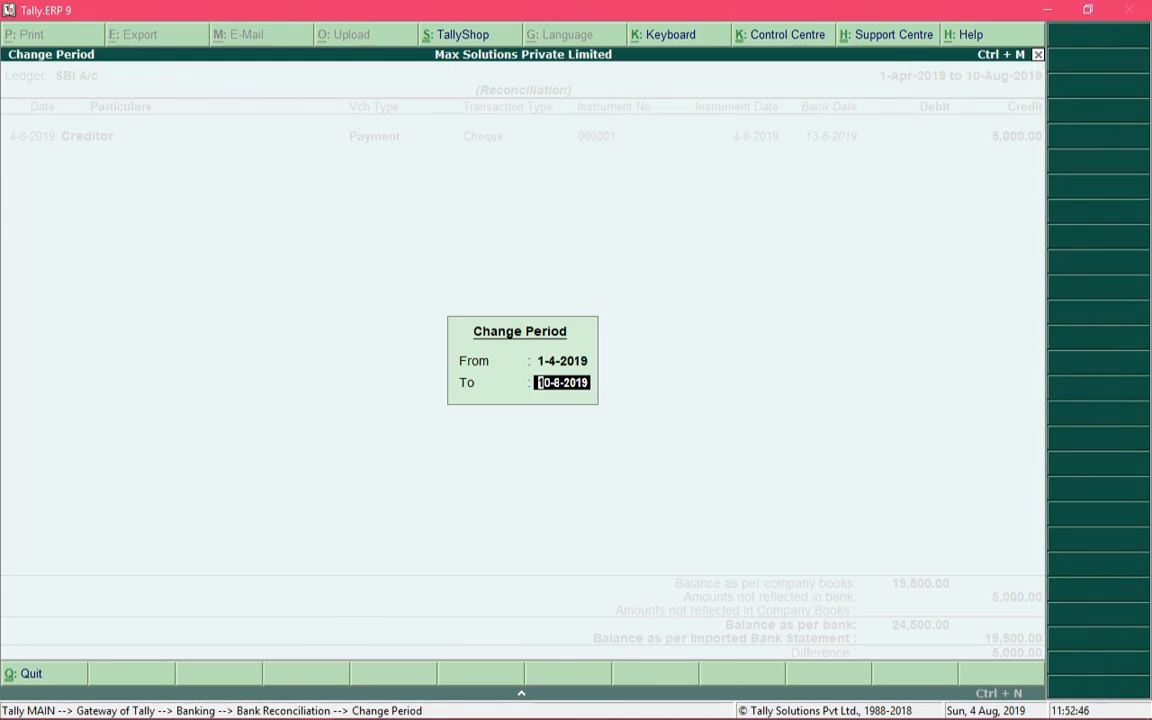
text(13-8-)
key(Return)
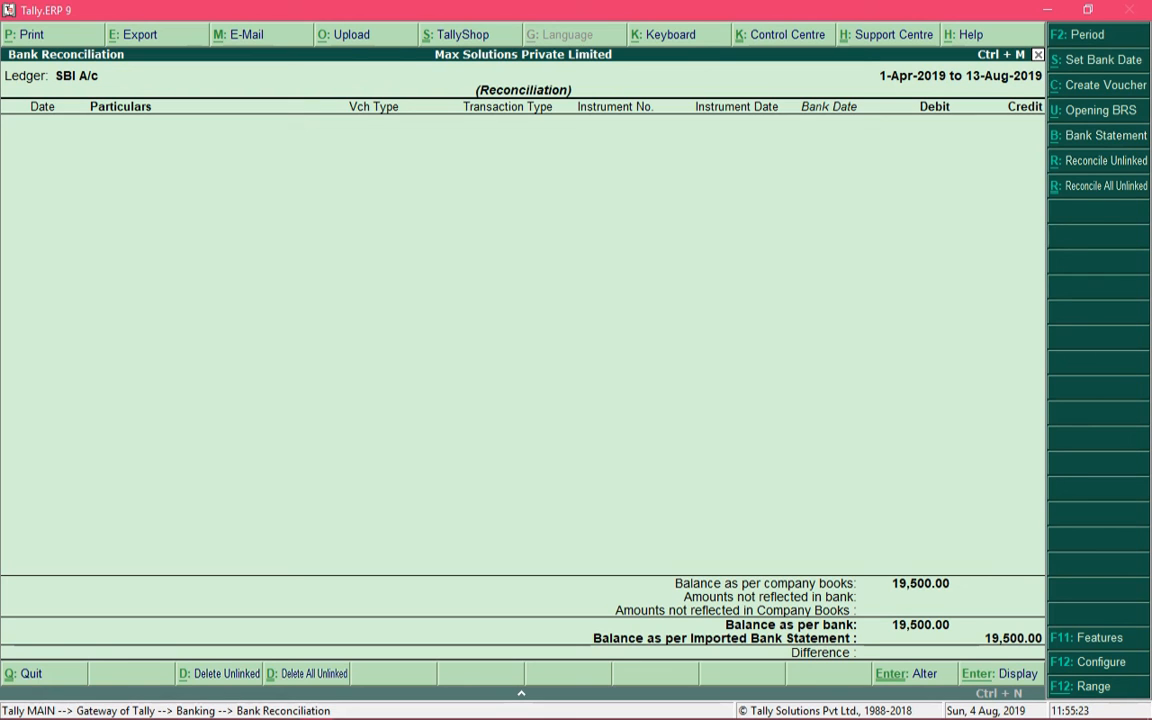
Set Show Reconciled Transactions also to Yes in the reconciliation configuration and accept the configuration.
key(F12)
key(Return)
key(Return)
key(Return)
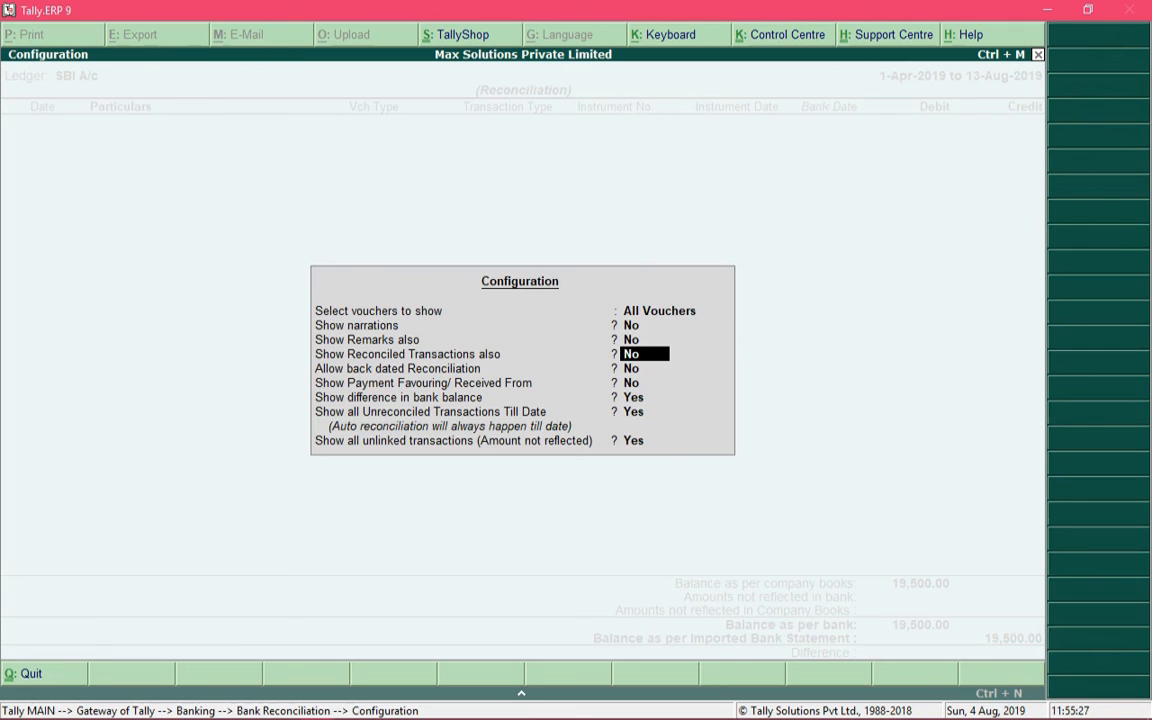
text(y)
key(Return)
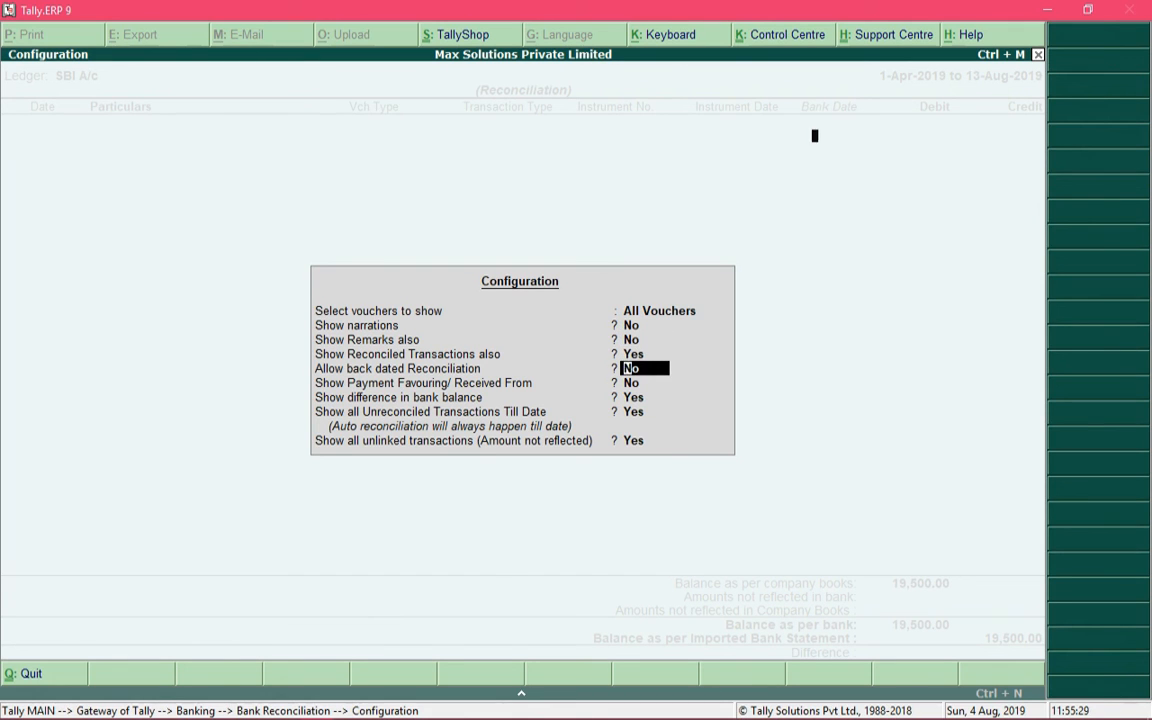
key(ctrl+a)
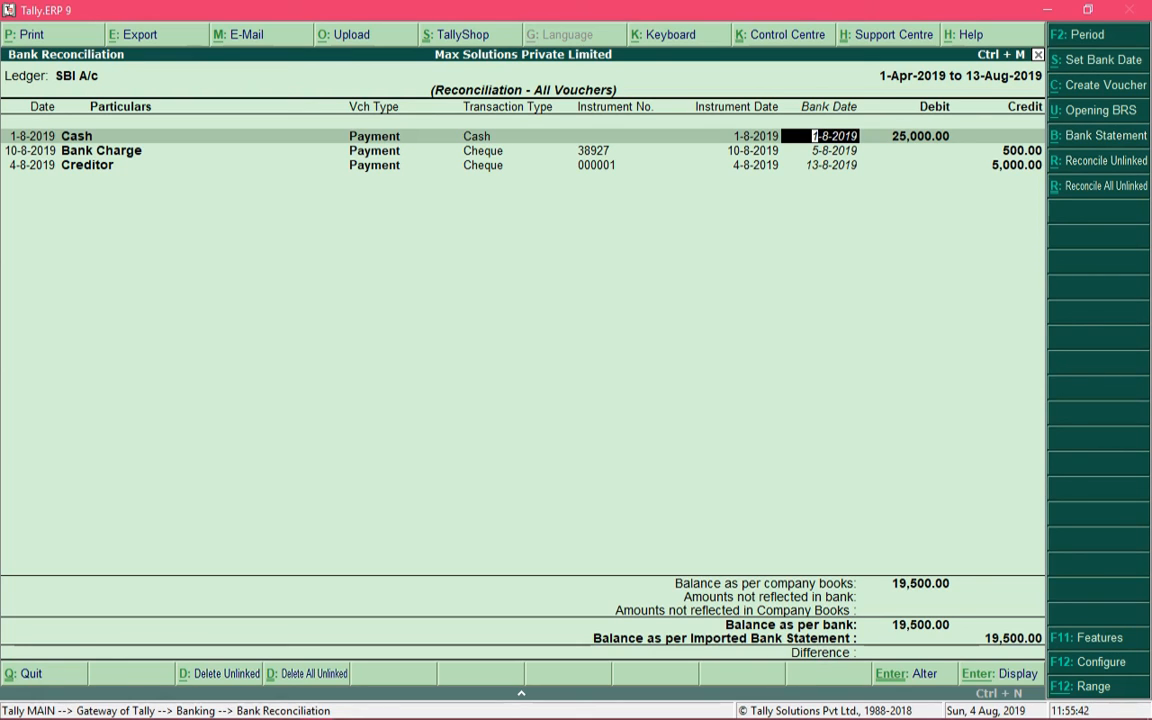
Try to change the bank date of the reconciled Cash payment to 2-8-19.
text(2-8-19)
key(Return)
Return to the Cash payment of 1-8-2019 and clear its bank date.
key(Up)
key(BackSpace)
key(BackSpace)
key(BackSpace)
key(BackSpace)
key(BackSpace)
key(BackSpace)
key(BackSpace)
key(BackSpace)
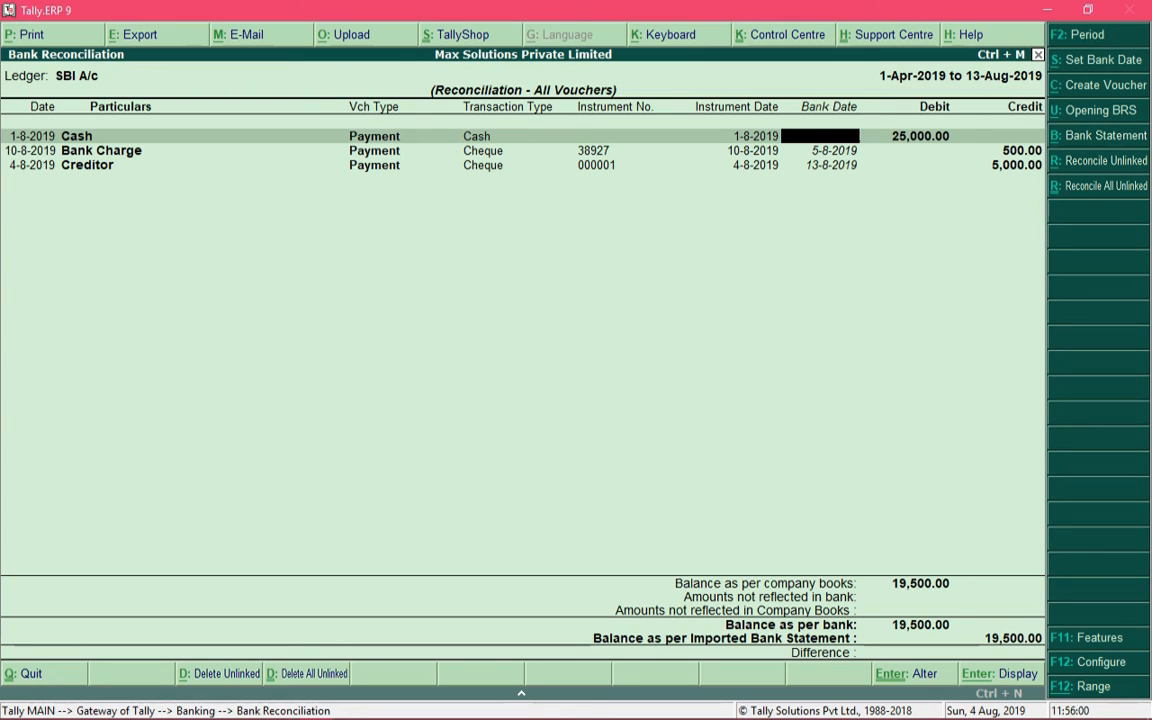